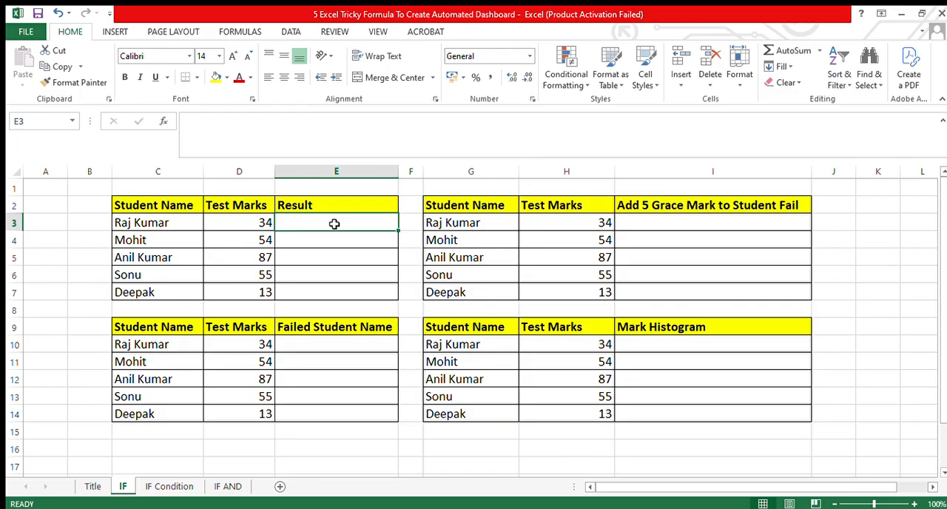
Enter the formula =IF(D3<35,"Fail","Pass") in cell E3 of the Result column.
type("=i")
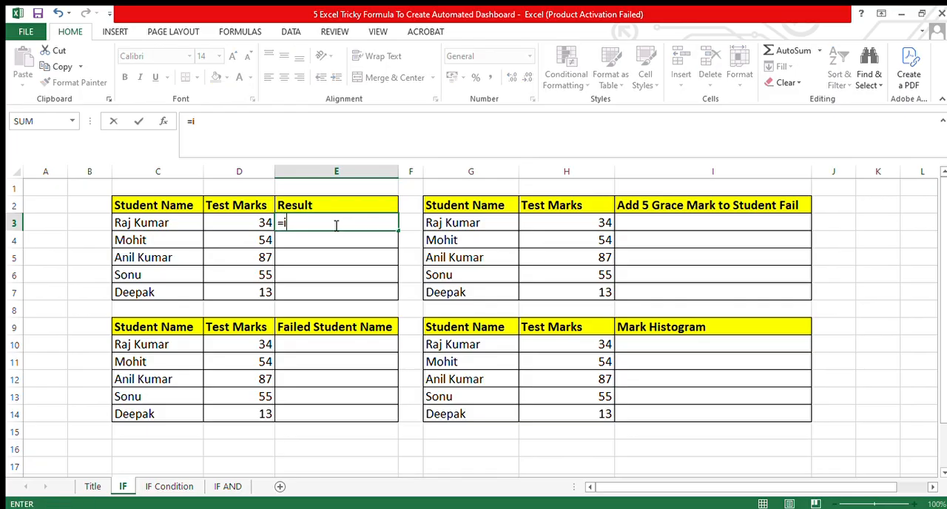
type("f(")
left_click(248, 224)
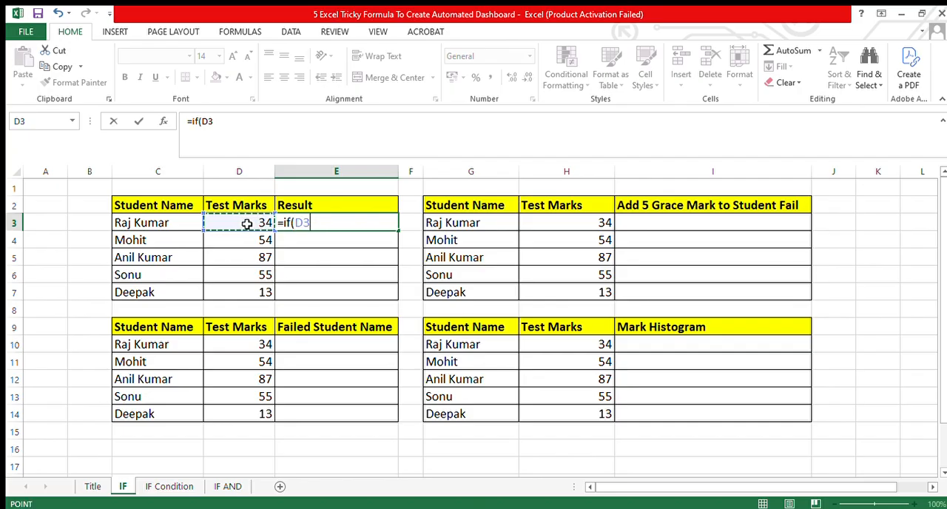
type("<3")
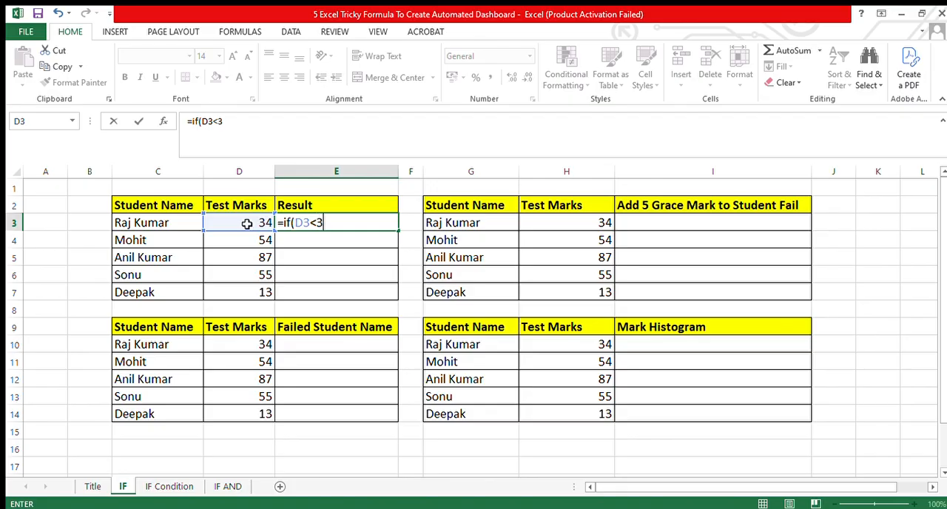
type("5")
type(",")
type("\"Fail\",")
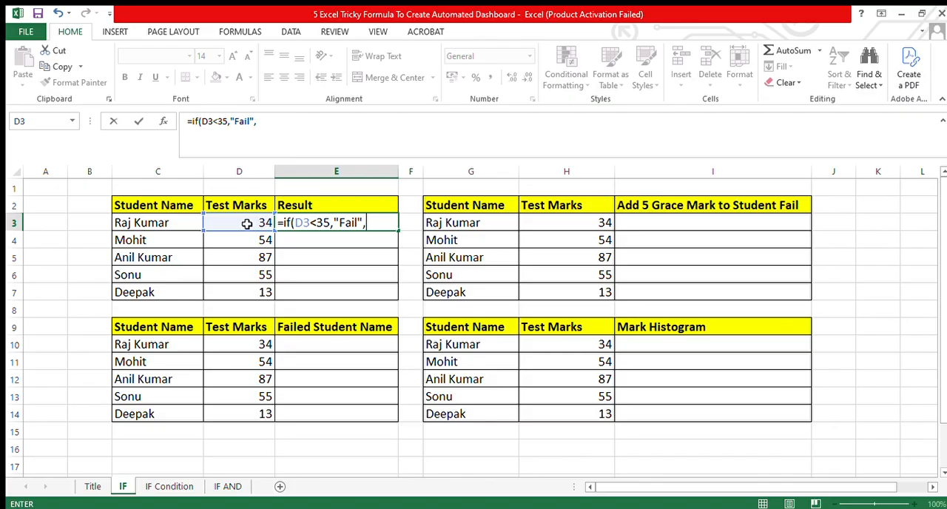
type("Pass\")")
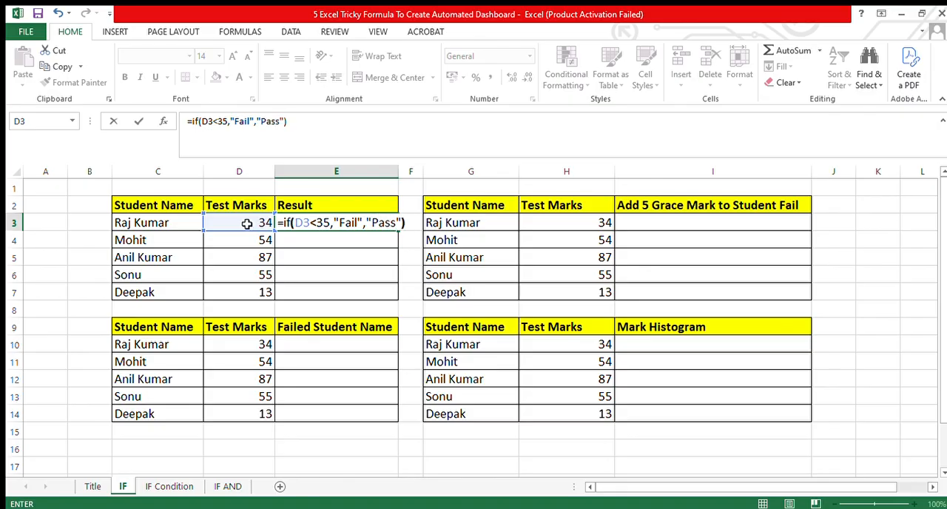
key("Return")
Copy the Result formula from E3 into E4:E7 for the remaining students.
key("Up")
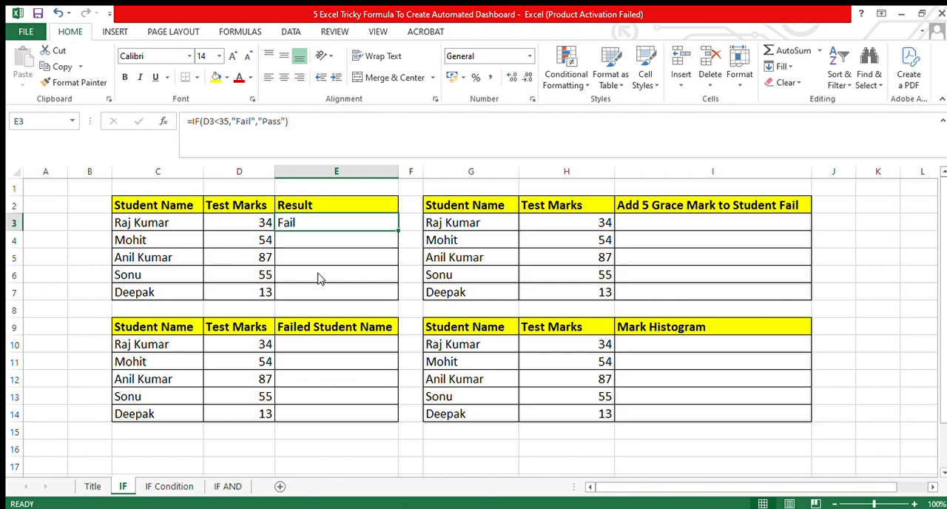
key("ctrl+c")
left_click(303, 243)
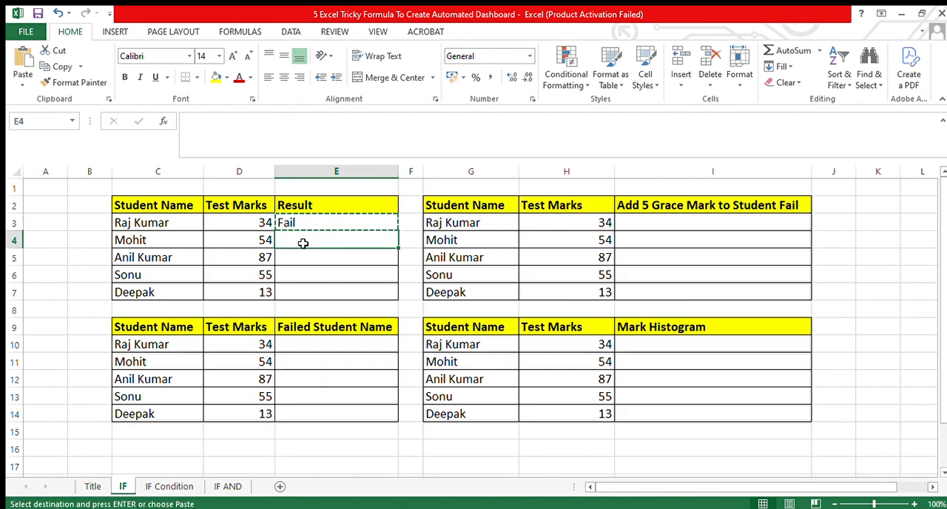
key("shift+Down")
key("shift+Down")
key("shift+Down")
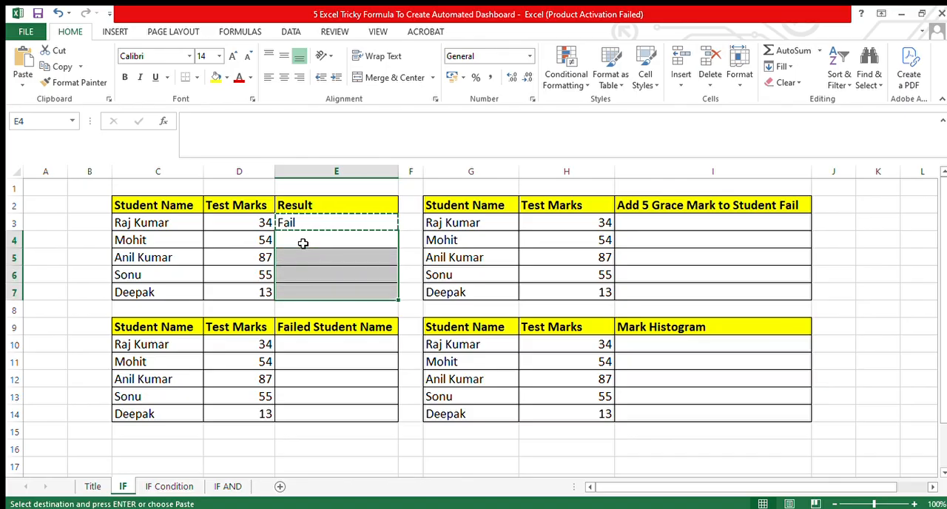
key("ctrl+v")
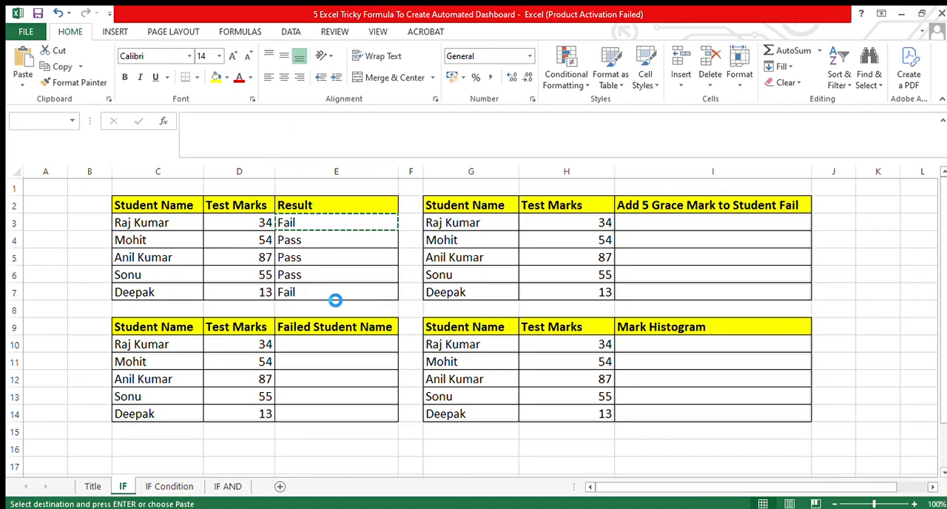
left_click(329, 294)
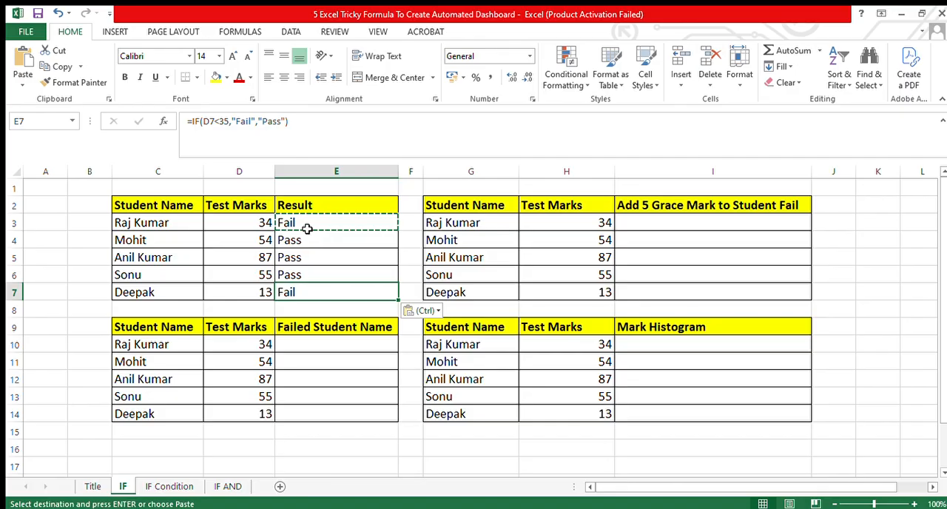
left_click(313, 229)
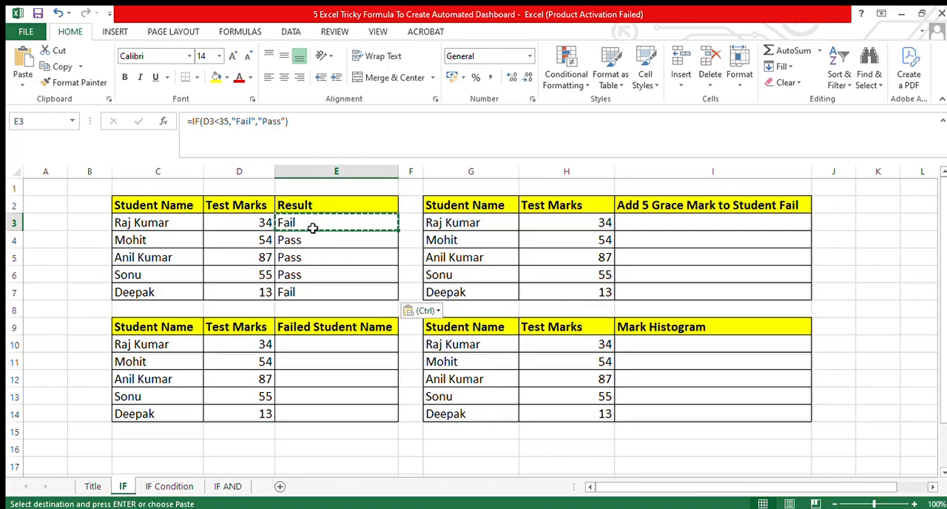
left_click(299, 281)
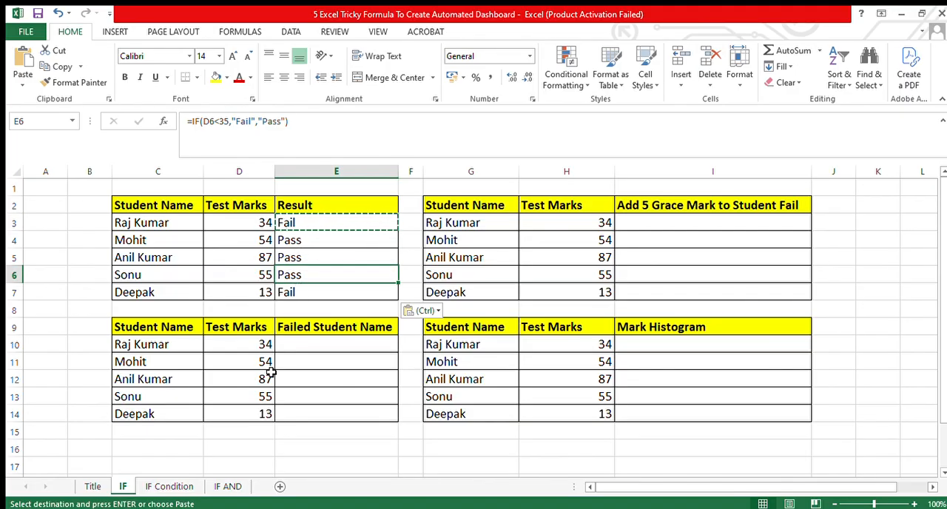
left_click_drag(178, 330, 316, 410)
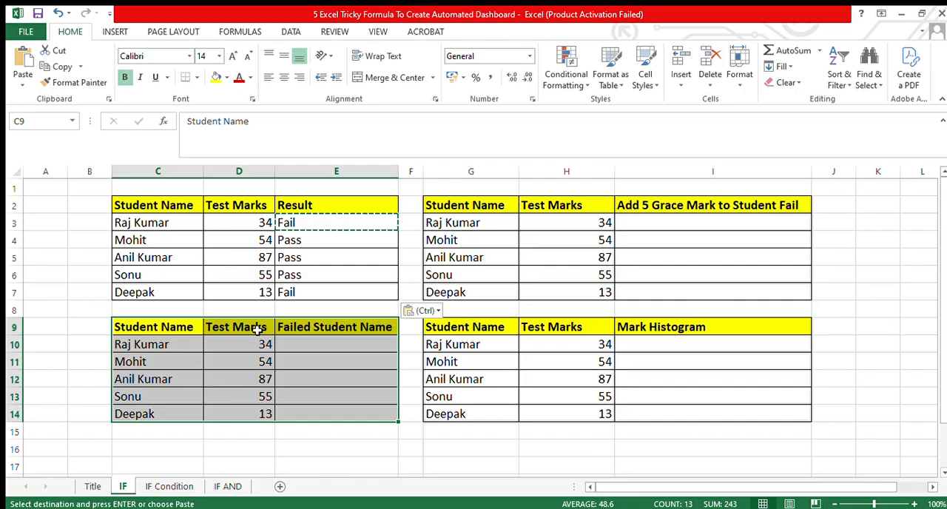
left_click(319, 330)
left_click_drag(319, 331, 326, 408)
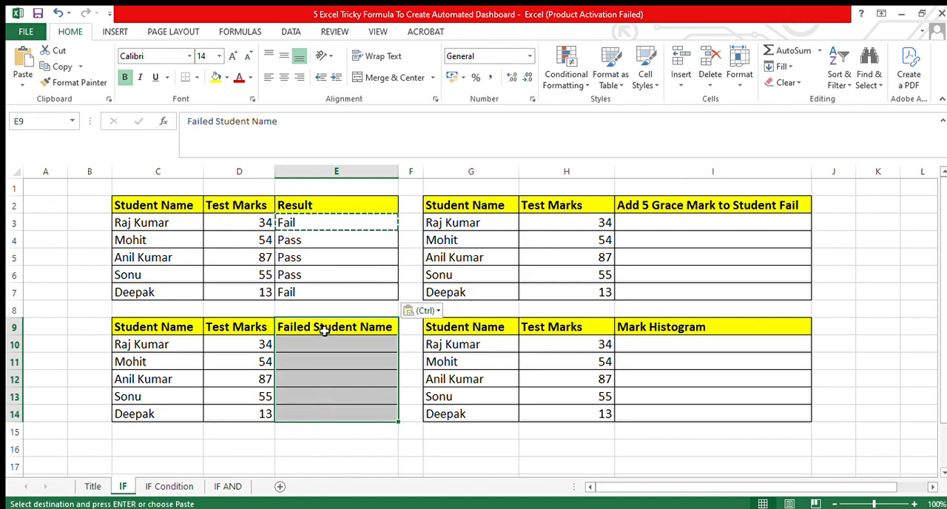
Enter the formula =IF(D10<35,C10,"") in cell E10 of the Failed Student Name column.
left_click(303, 345)
key("Up")
key("Down")
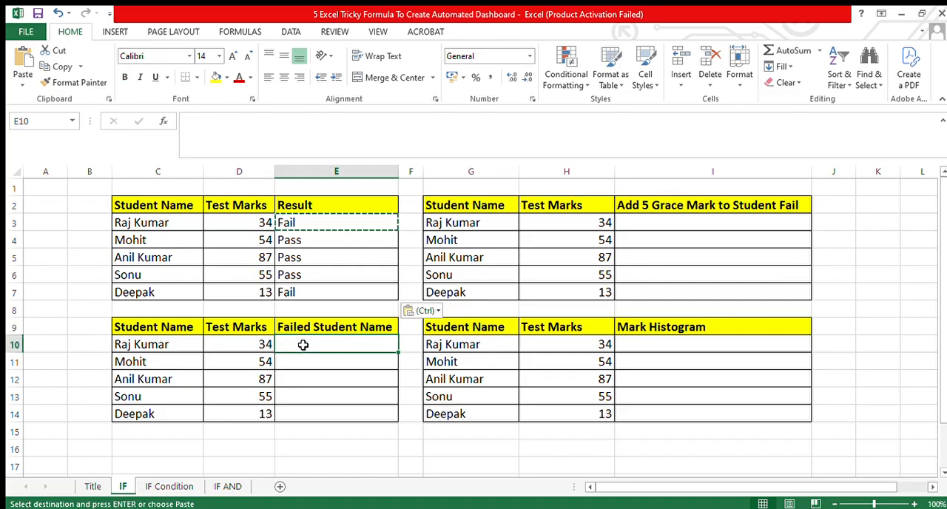
type("=i")
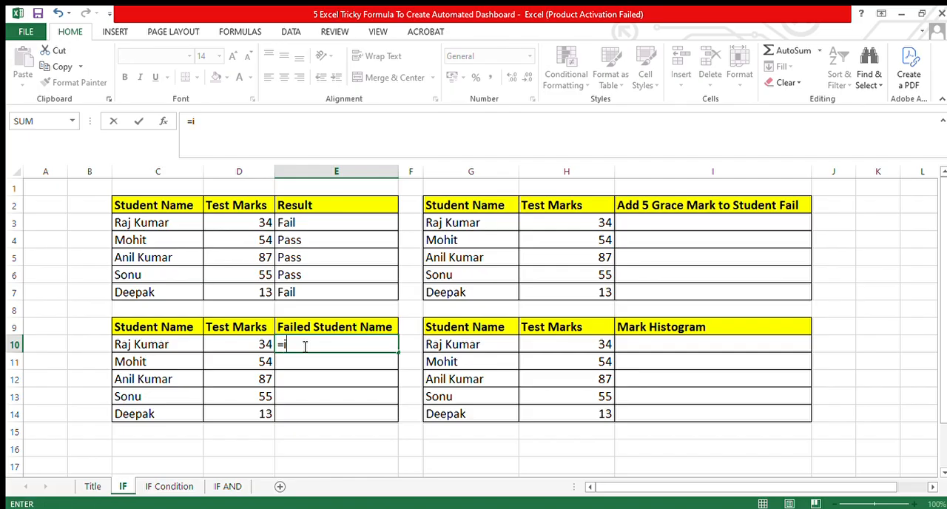
type("f(")
left_click(263, 345)
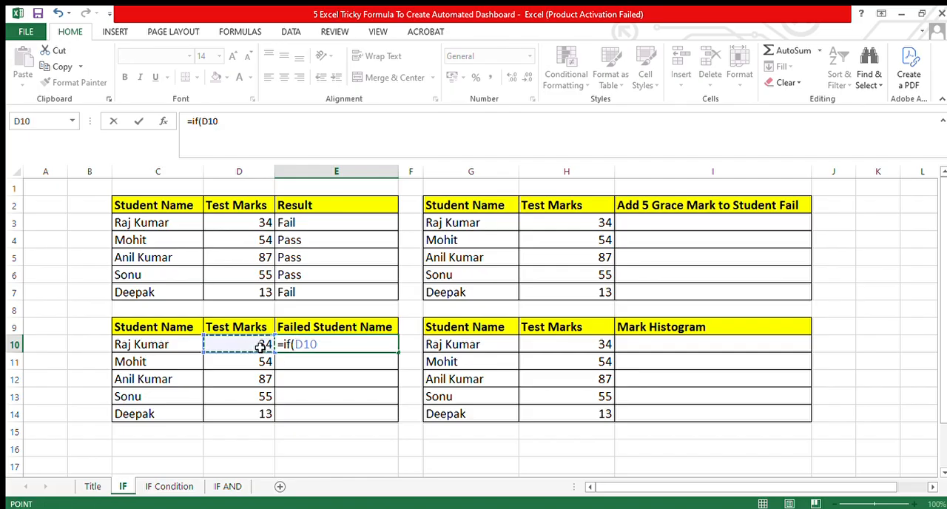
type("<35")
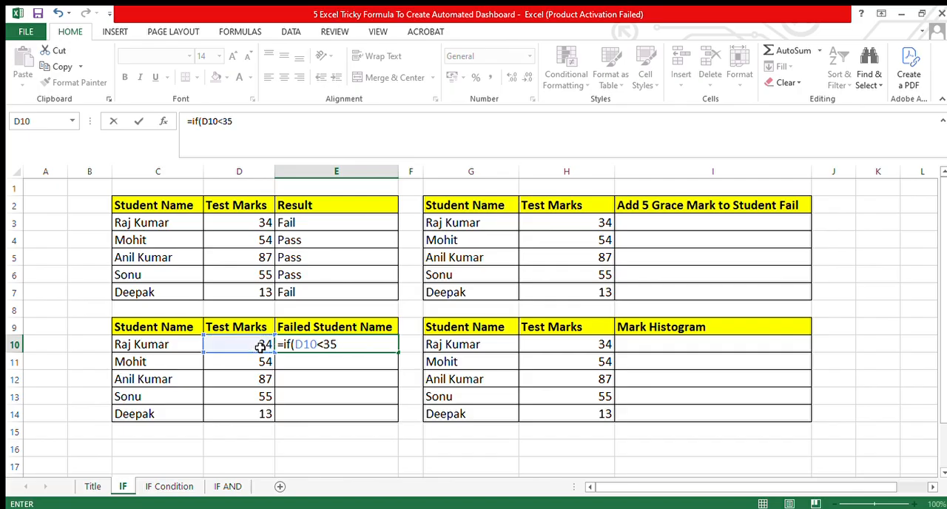
type(",")
left_click(184, 349)
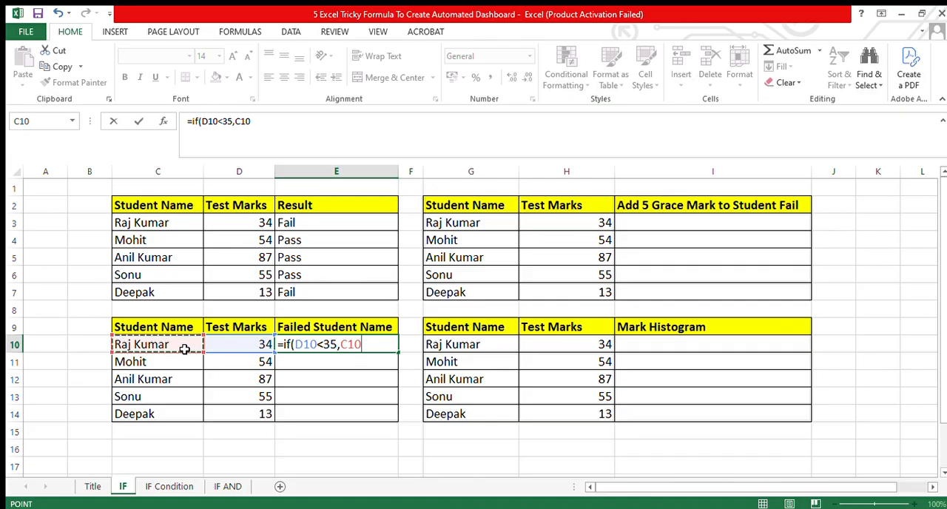
type(",")
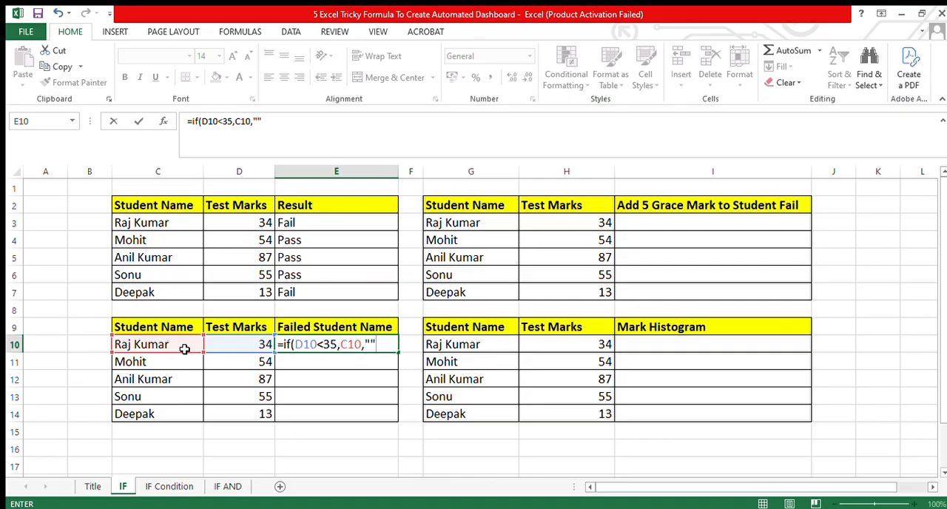
type("\"\")")
key("Return")
Copy the Failed Student Name formula from E10 into E11:E14.
key("Up")
left_click_drag(184, 349, 312, 351)
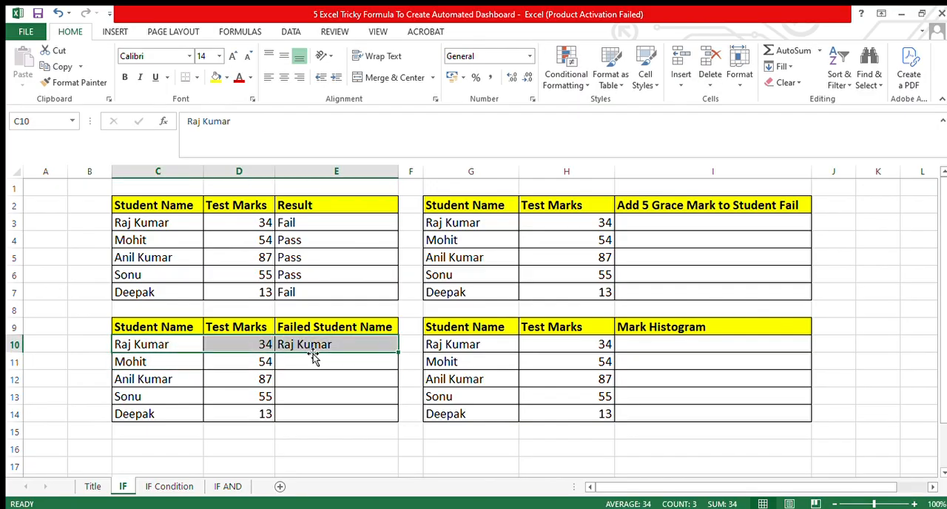
left_click(312, 351)
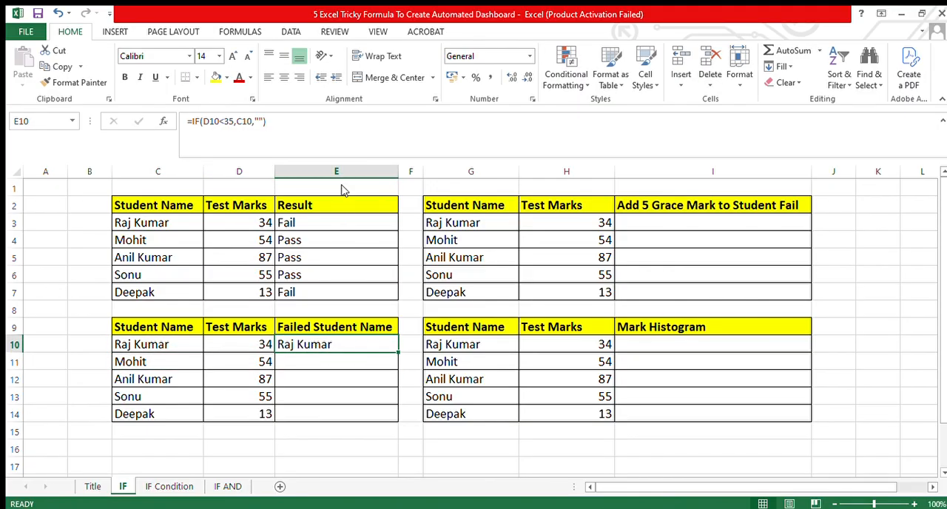
key("ctrl+c")
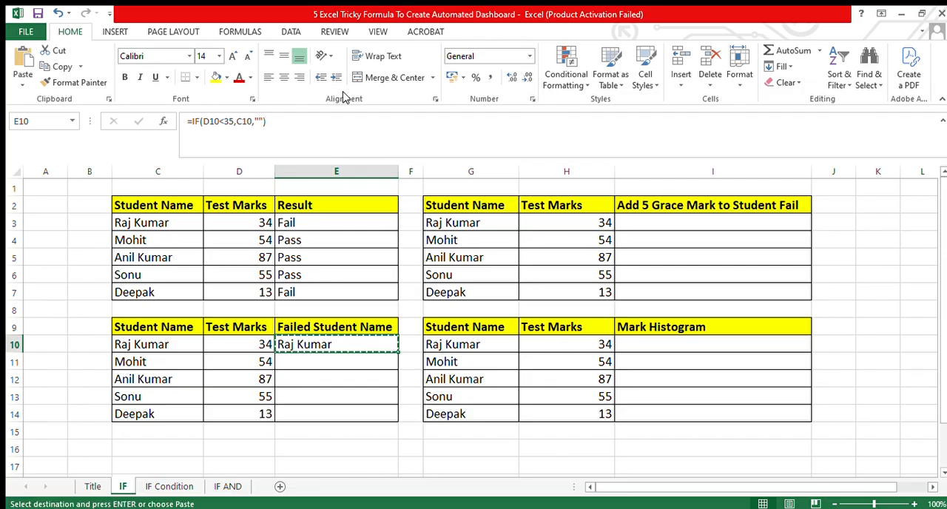
left_click(282, 367)
double_click(282, 369)
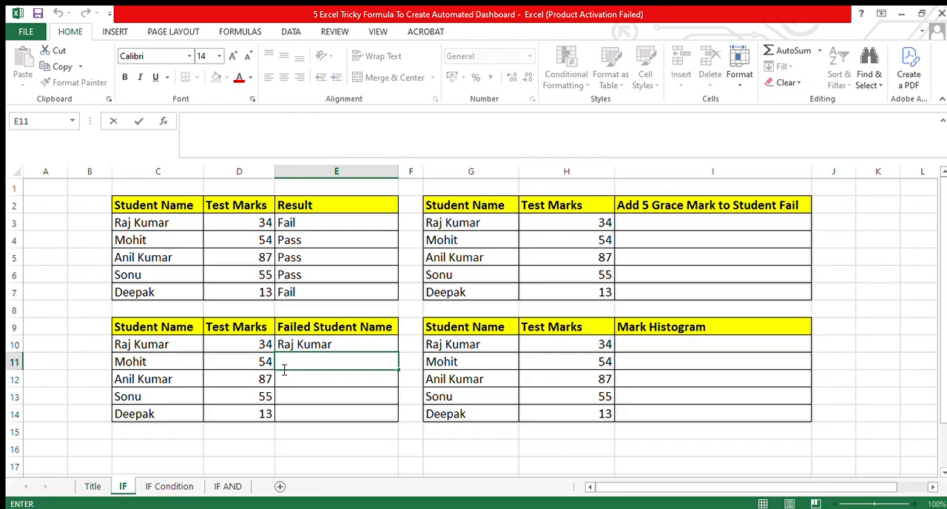
key("Up")
key("ctrl+c")
left_click_drag(281, 368, 282, 414)
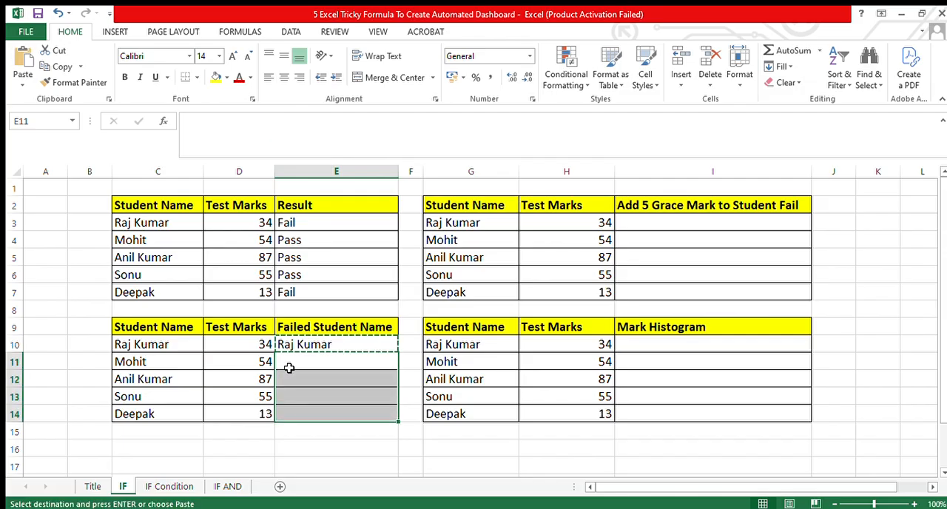
key("ctrl+v")
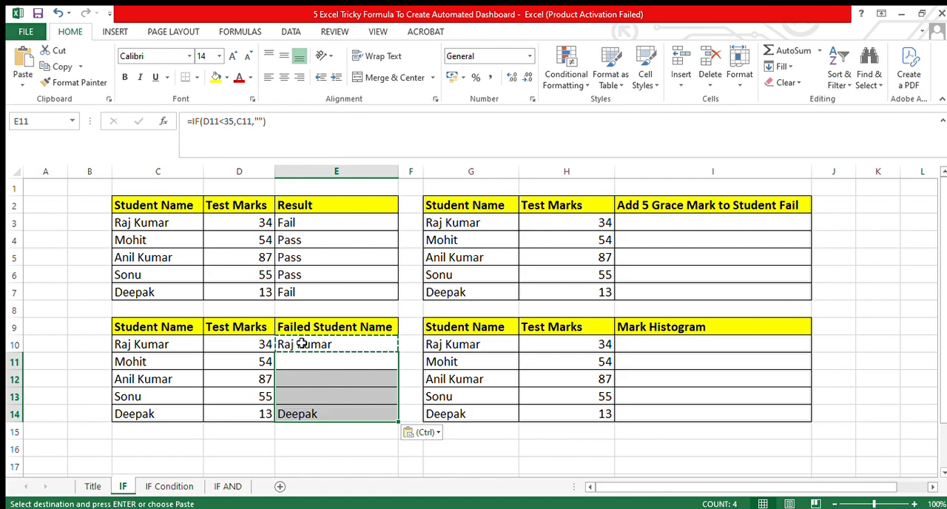
left_click(302, 419)
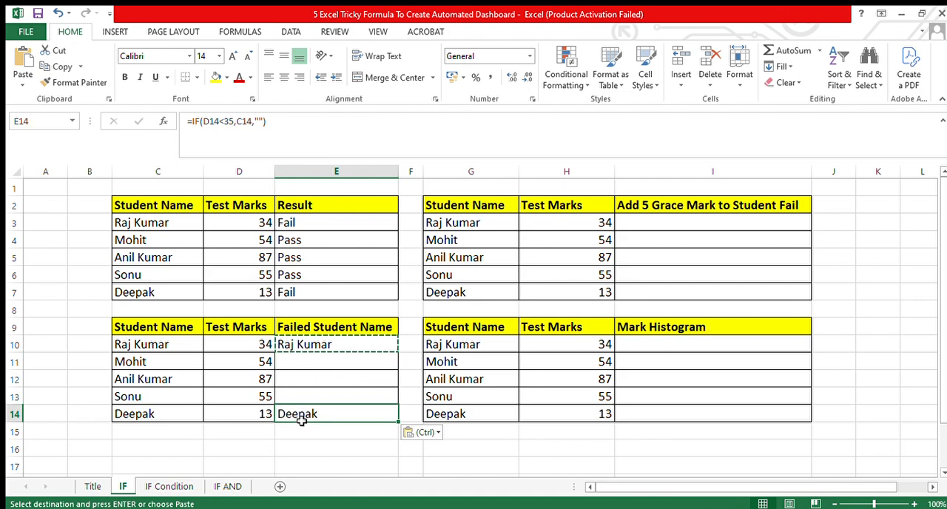
left_click(313, 345)
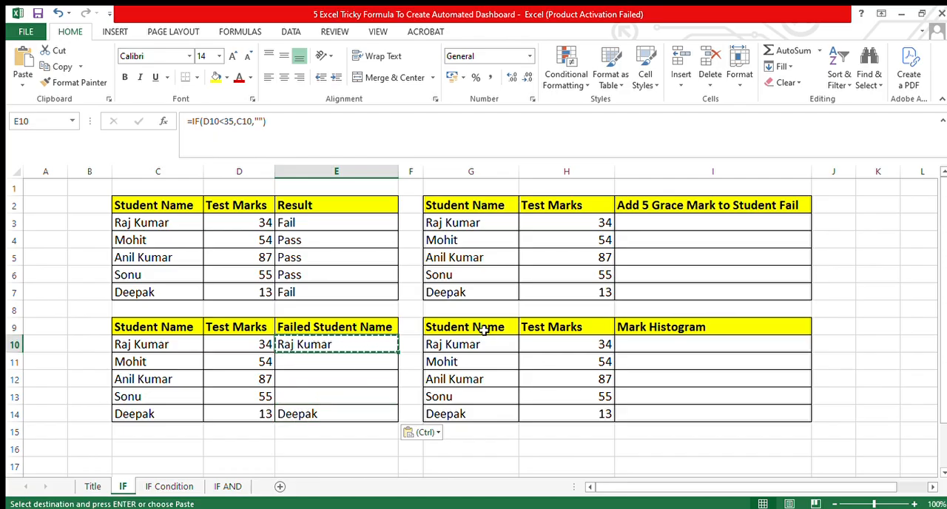
left_click_drag(481, 207, 651, 292)
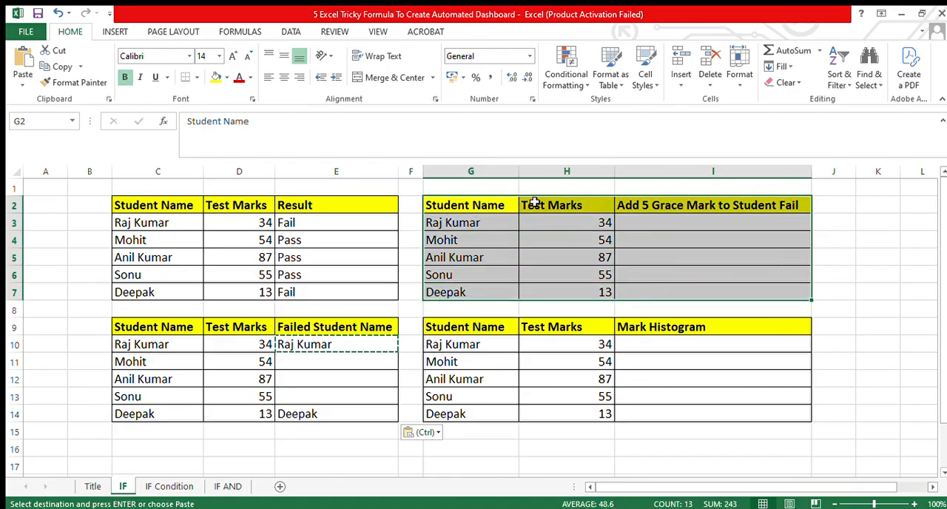
left_click(633, 209)
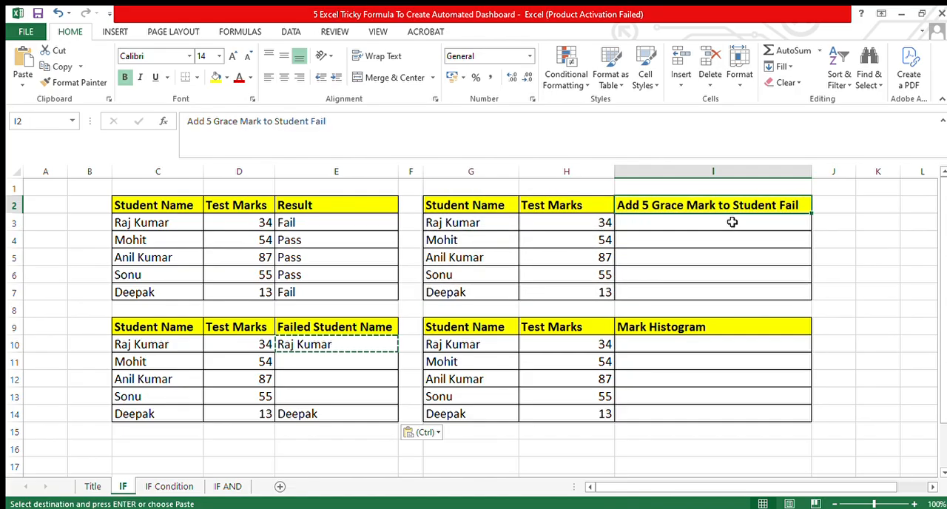
left_click_drag(665, 227, 667, 305)
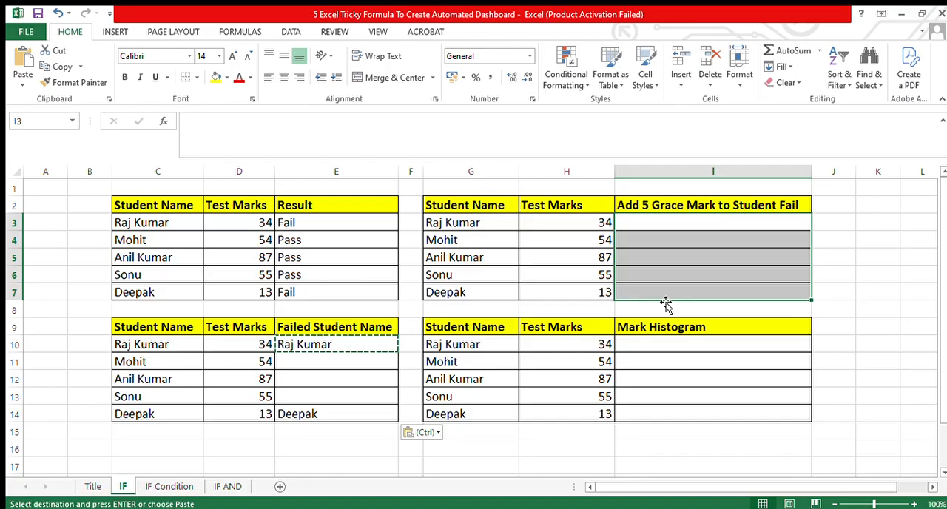
Enter the formula =IF(H3<35,H3+5,H3) in cell I3 of the Add 5 Grace Mark to Student Fail column.
left_click(664, 223)
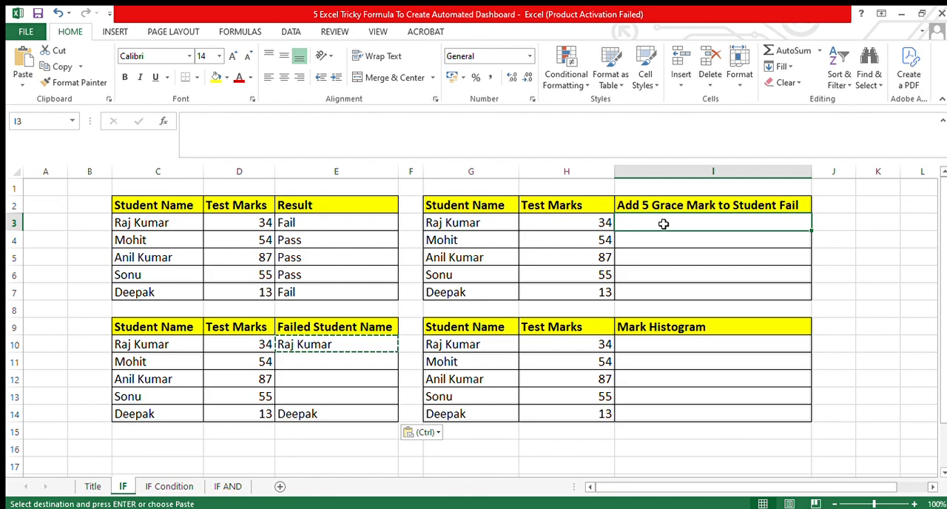
type("=if(")
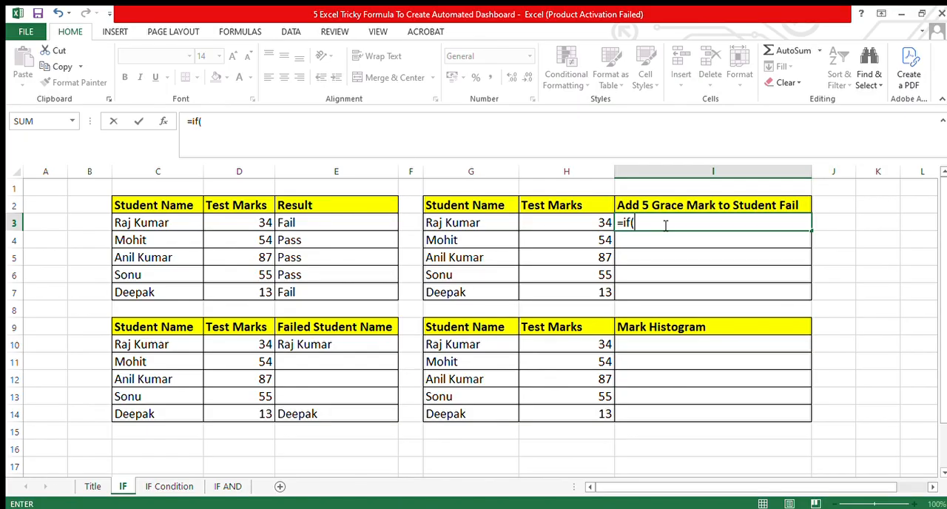
left_click(582, 224)
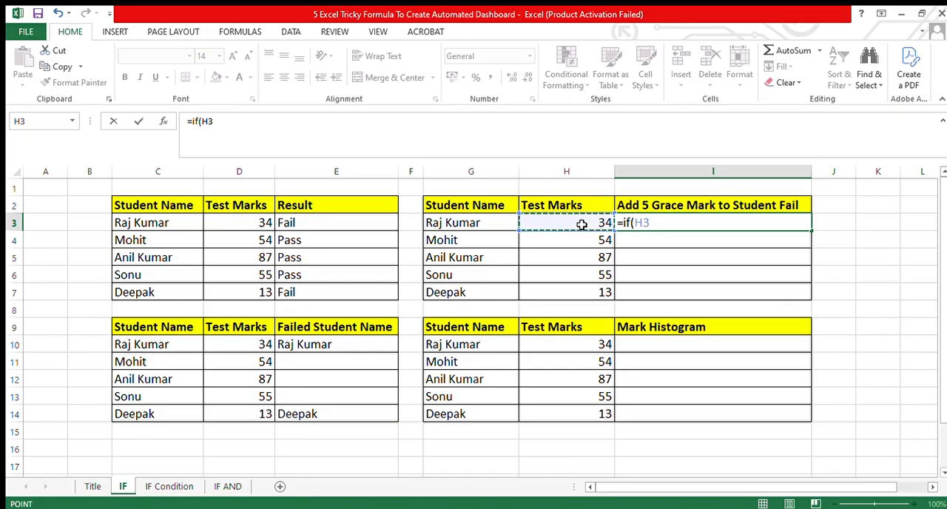
type("<35")
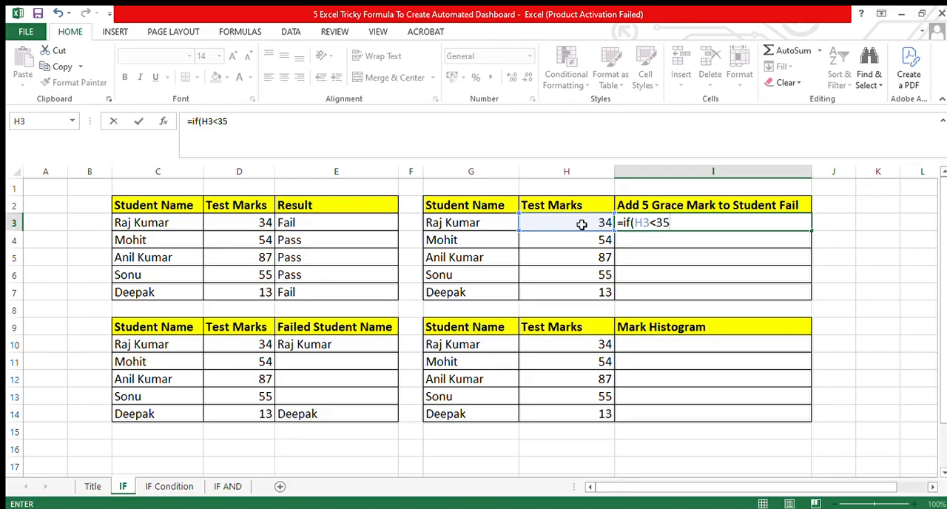
type(",")
left_click(576, 225)
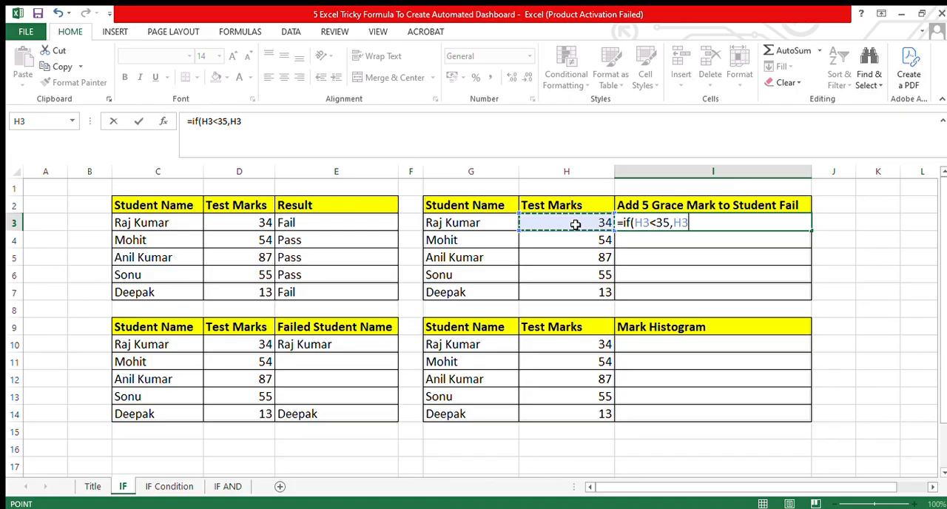
type("+5")
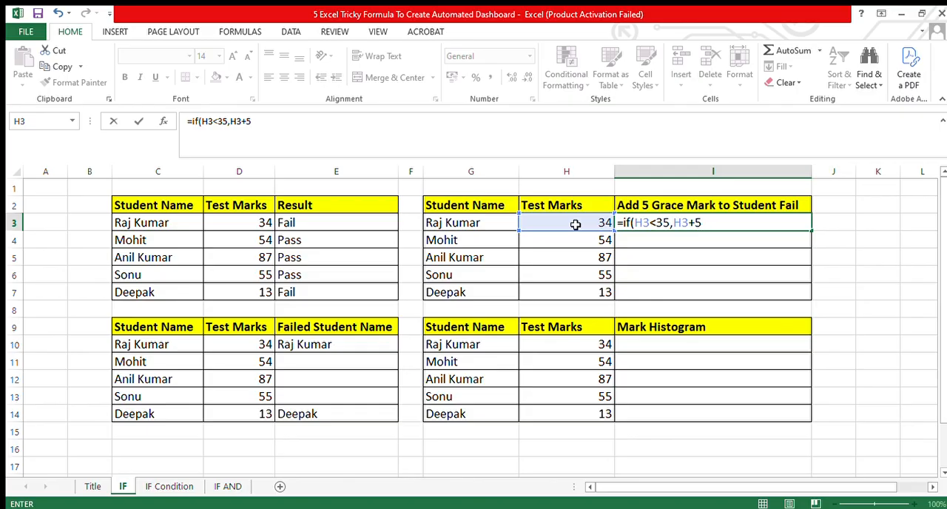
type(",")
left_click(567, 224)
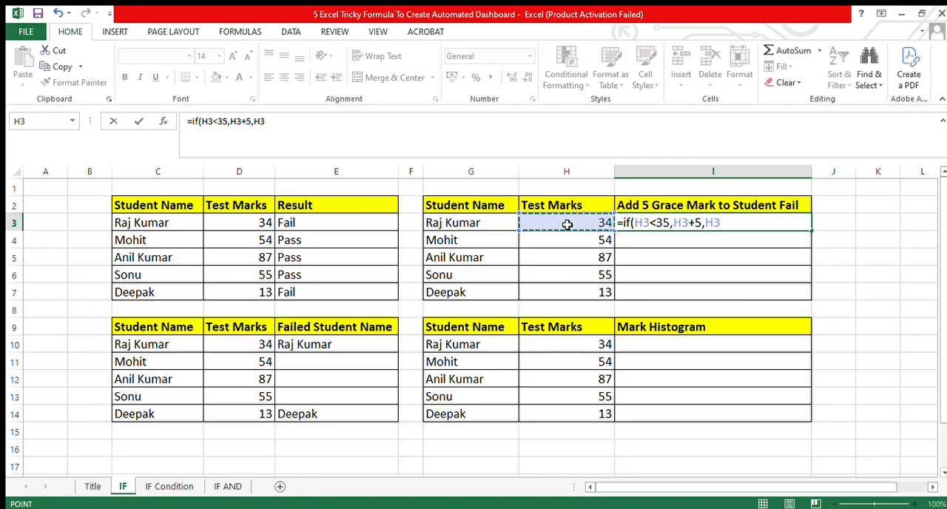
type(")")
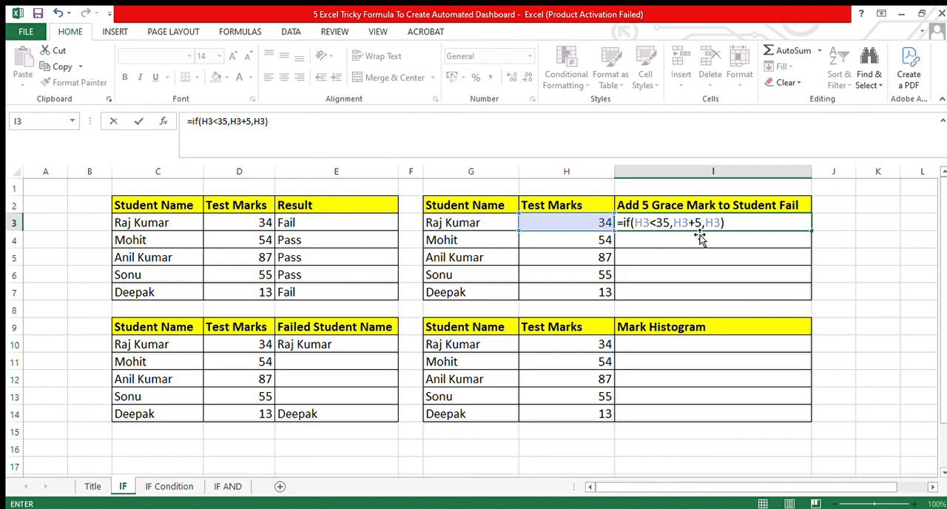
key("Return")
Copy the grace mark formula from I3 into I4:I7 for the remaining students.
key("Up")
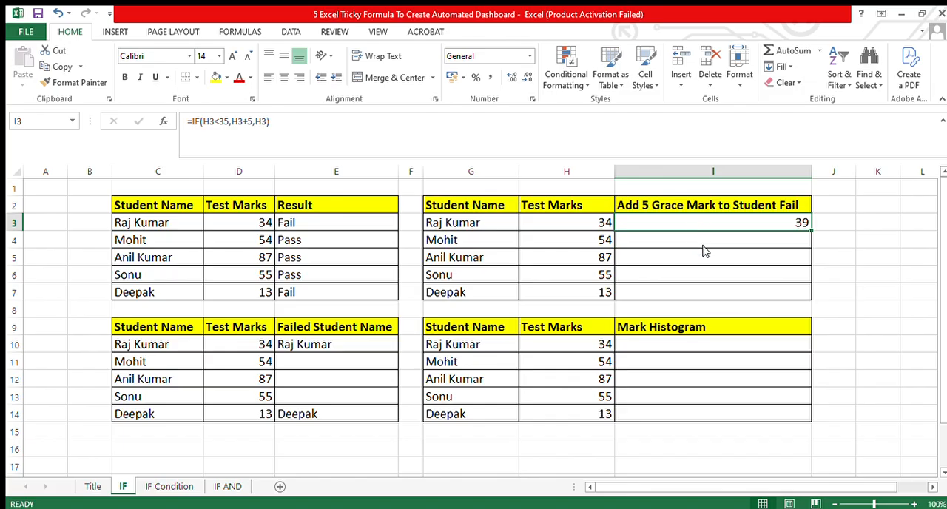
key("ctrl+c")
left_click(674, 245)
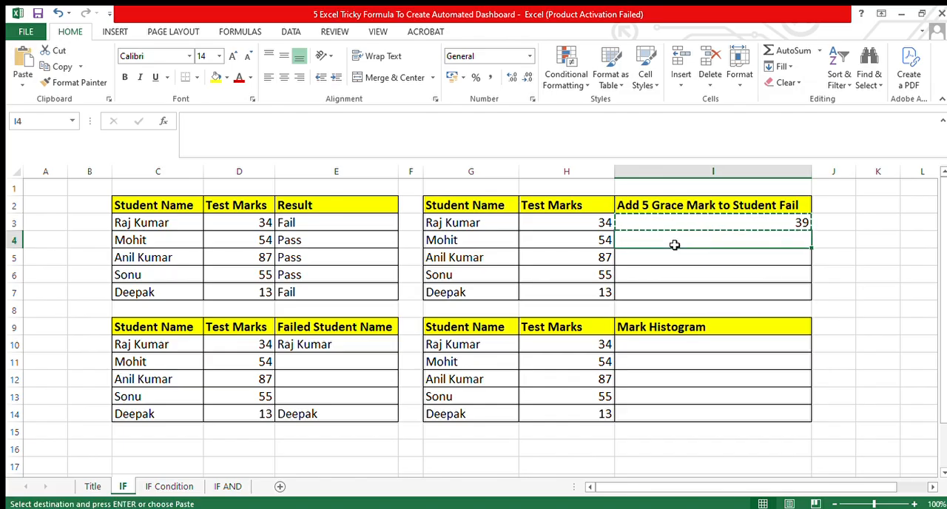
key("shift+Down")
key("shift+Down")
key("shift+Down")
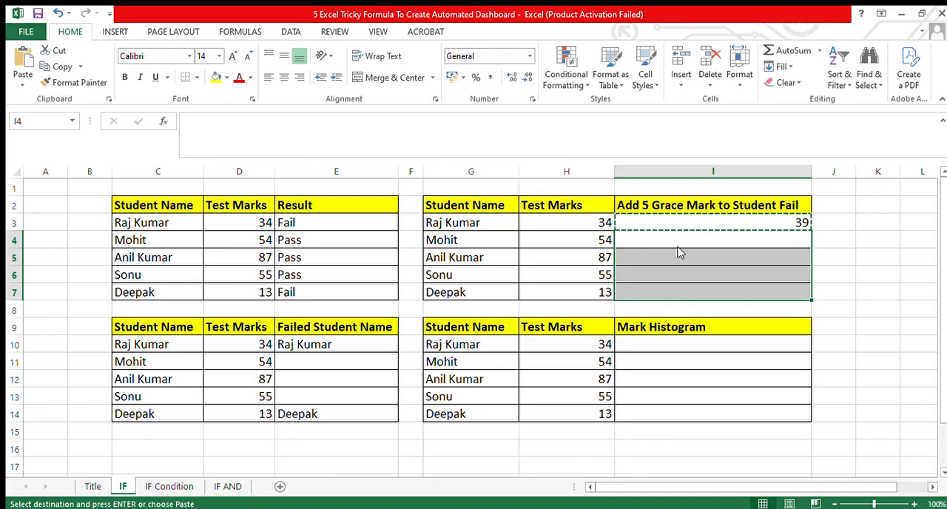
key("ctrl+v")
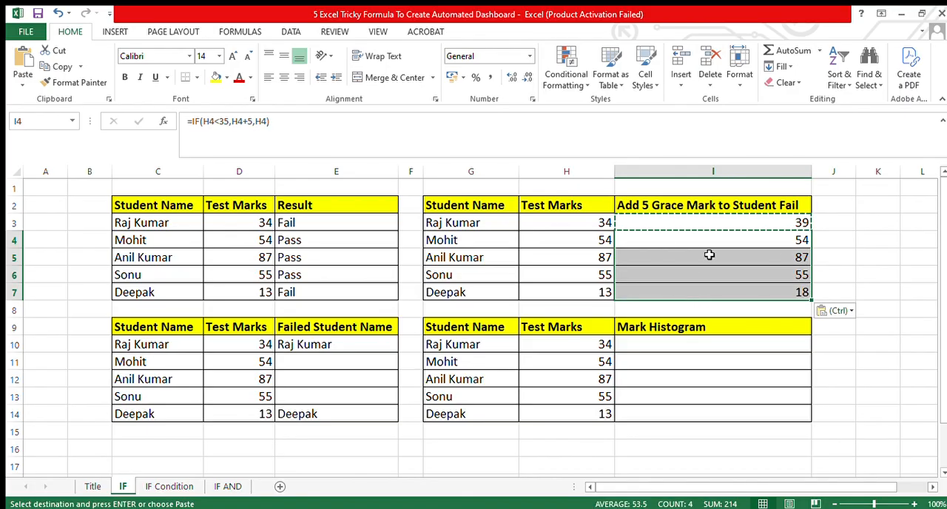
Compare each student's test marks in H3:H7 with the grace mark results in I3:I7.
left_click(701, 245)
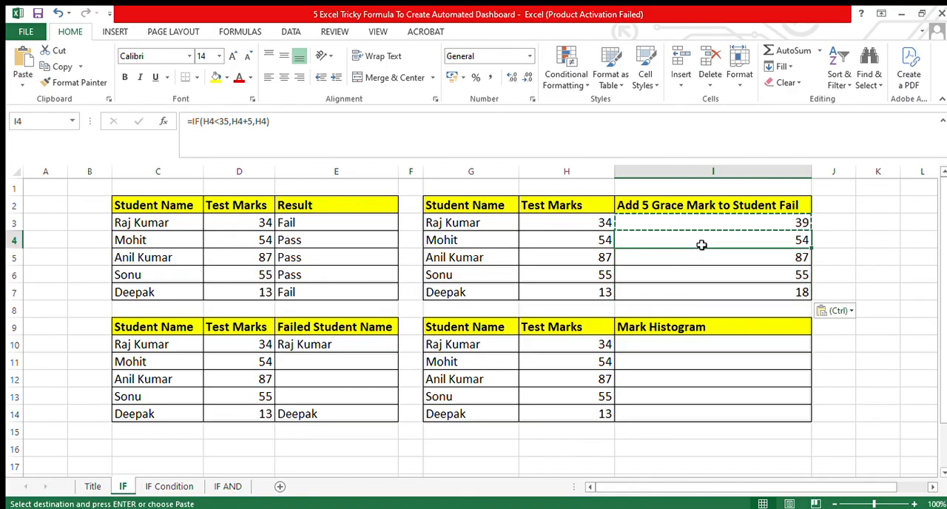
left_click(583, 227)
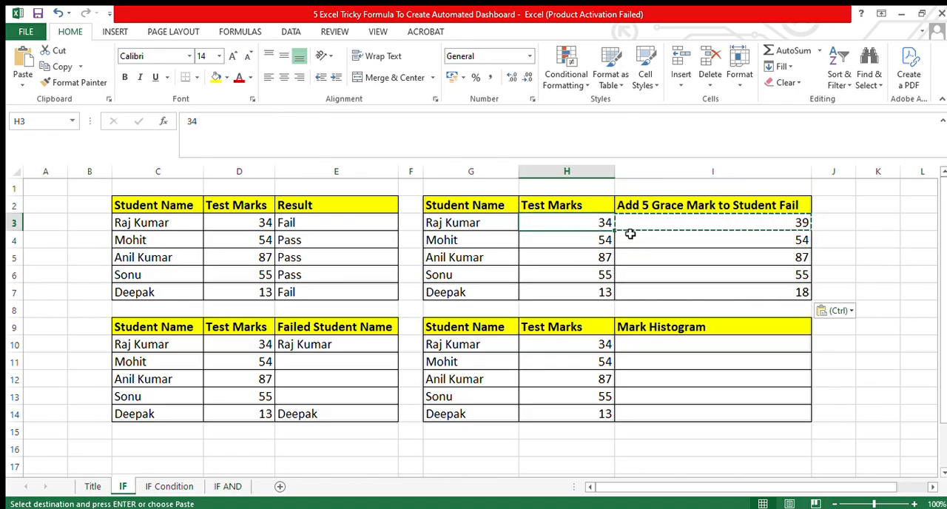
key("Right")
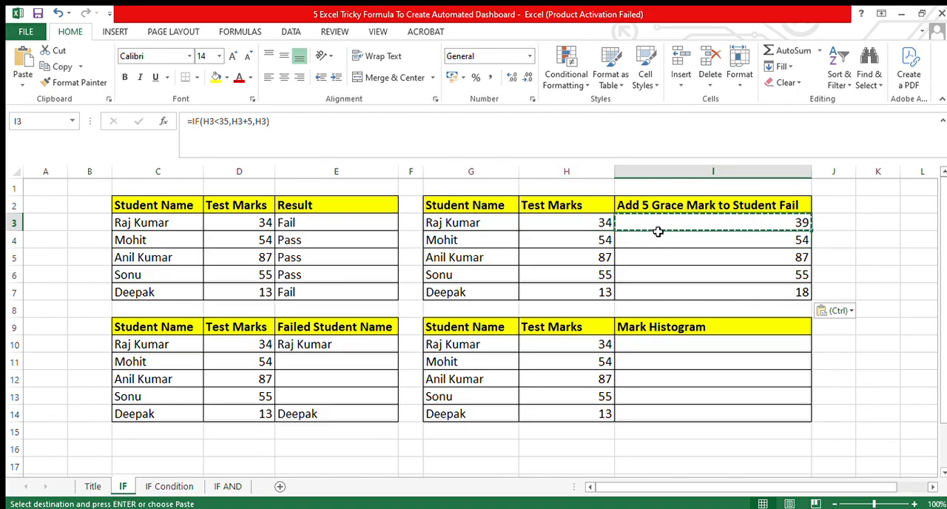
left_click(600, 243)
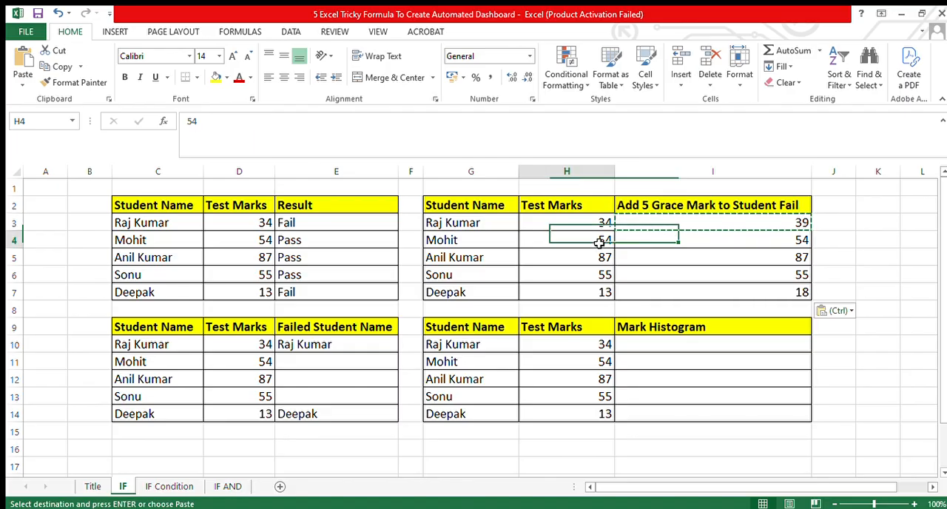
left_click(683, 243)
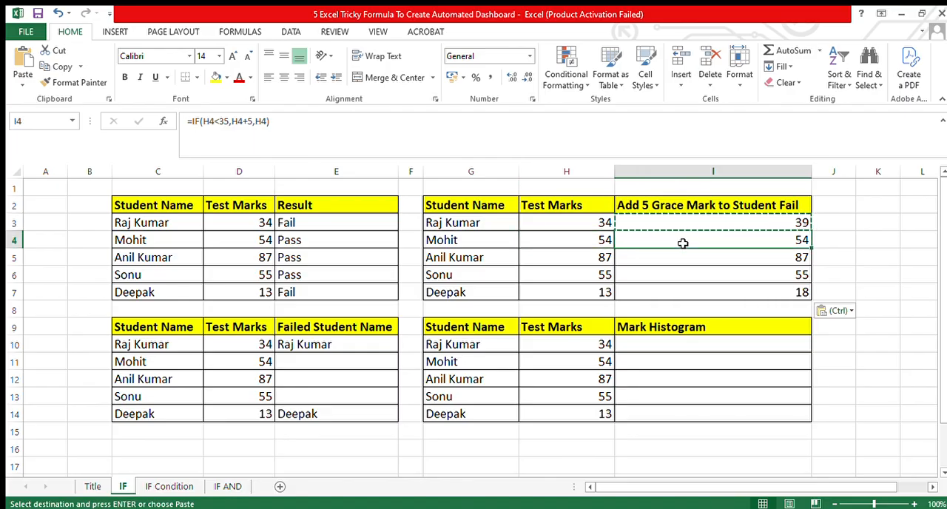
left_click(578, 257)
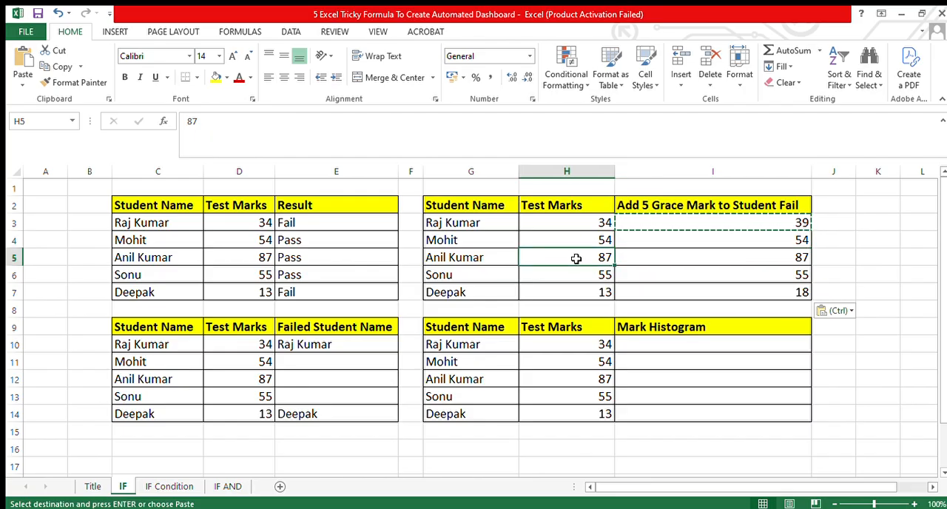
left_click(729, 260)
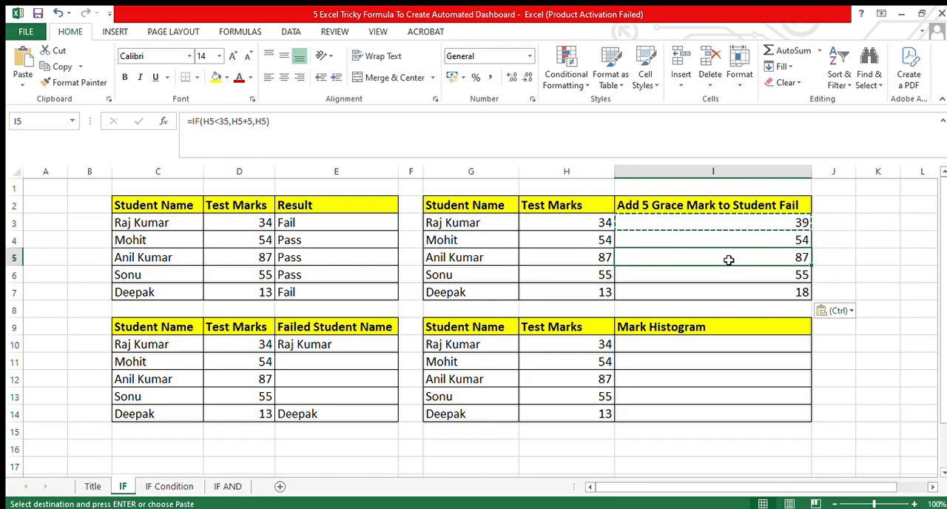
left_click(598, 277)
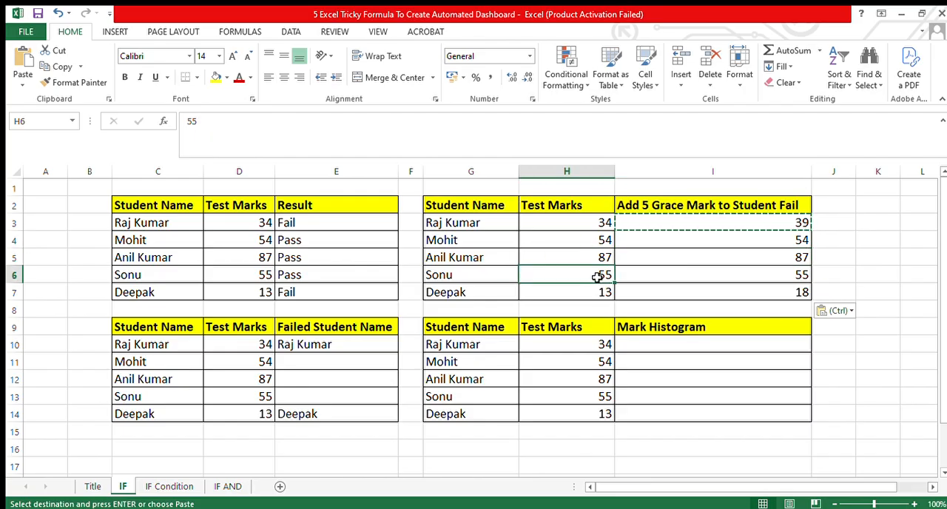
left_click(765, 278)
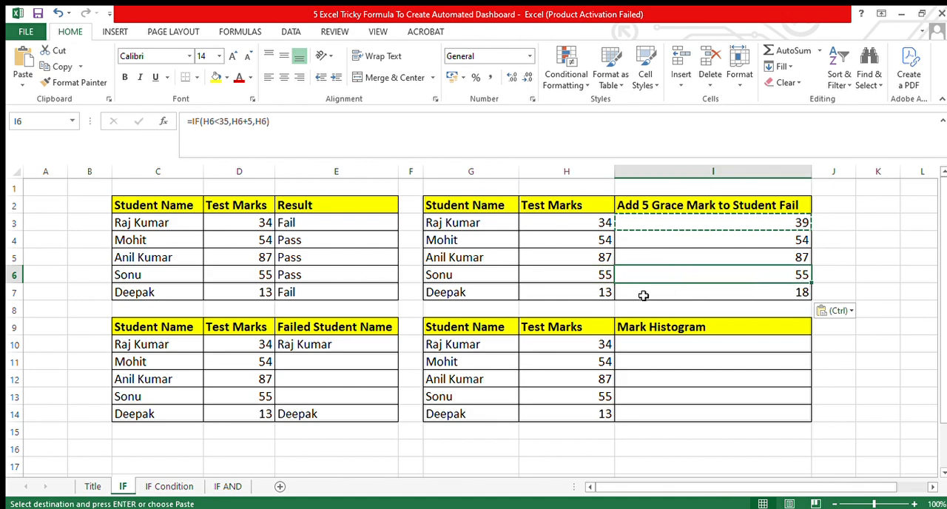
left_click(595, 297)
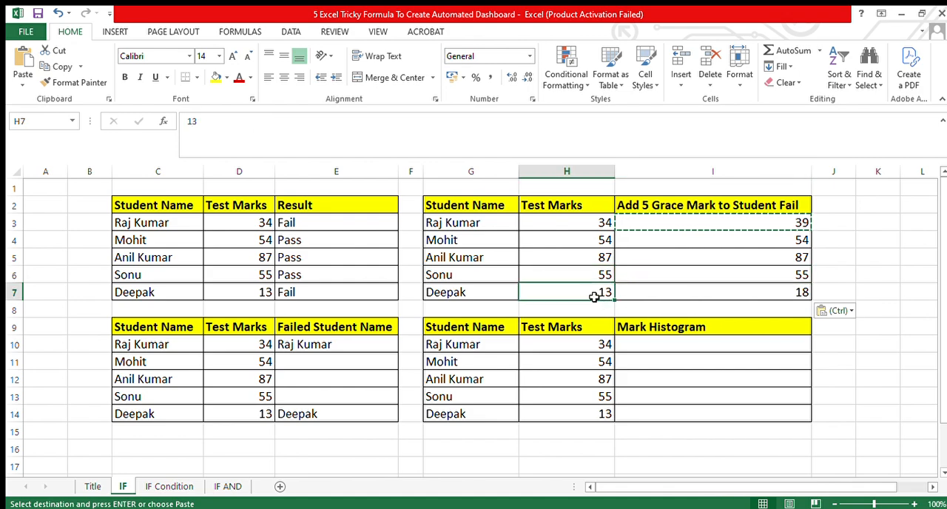
left_click(763, 295)
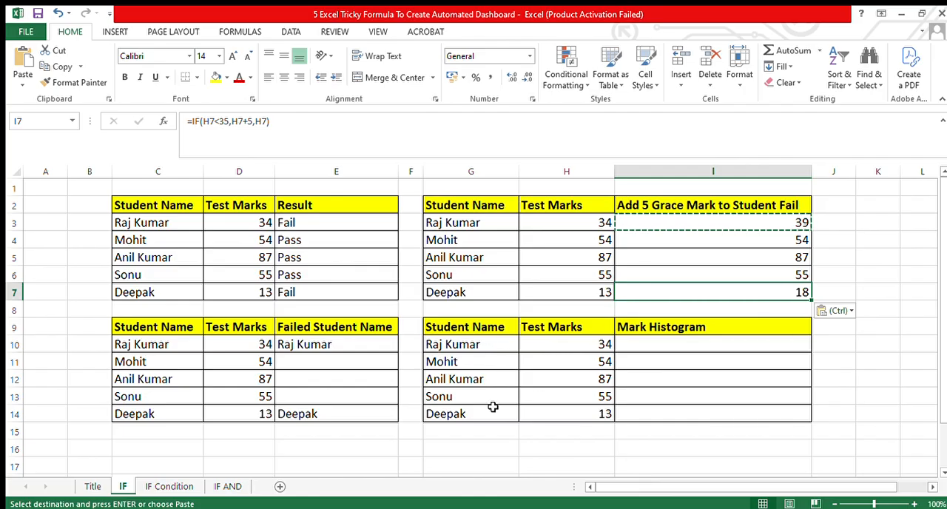
Enter the formula =REPT("I",H10/10) in cell I10 of the Mark Histogram column.
left_click(546, 332)
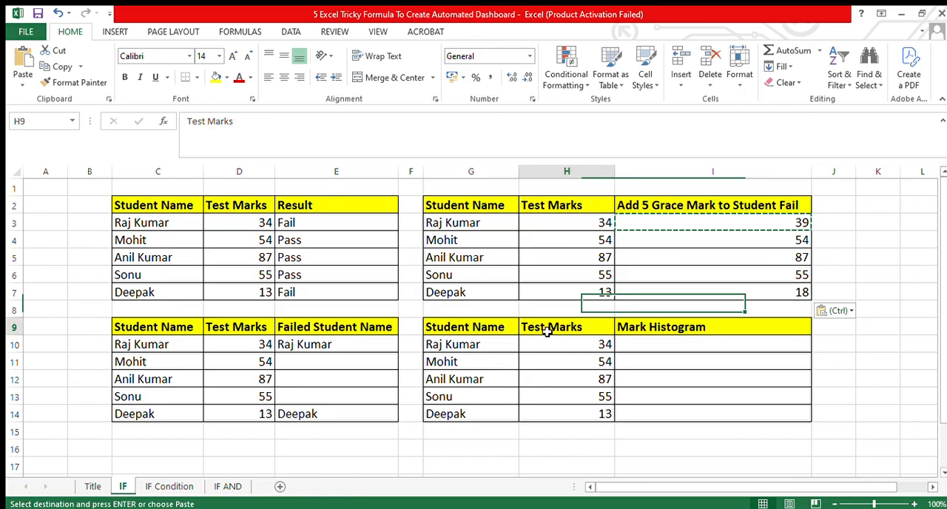
left_click(648, 330)
left_click(641, 344)
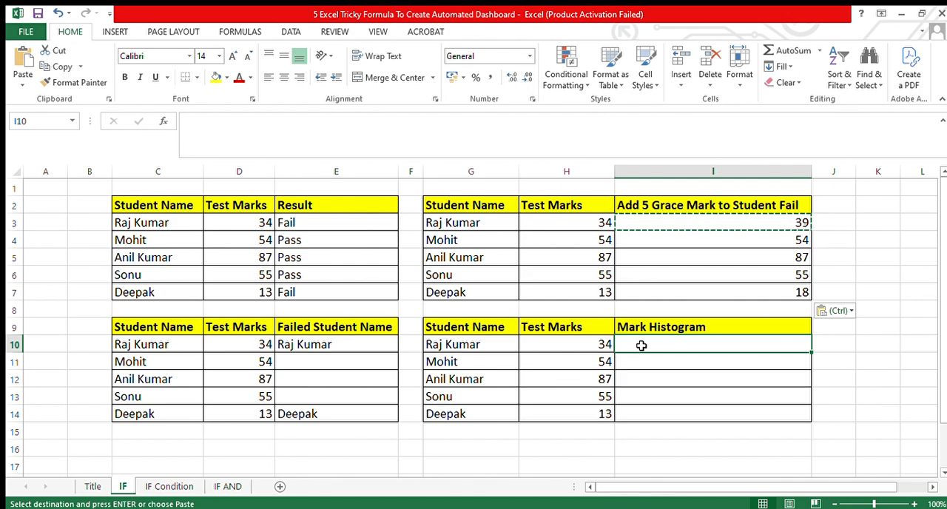
type("=")
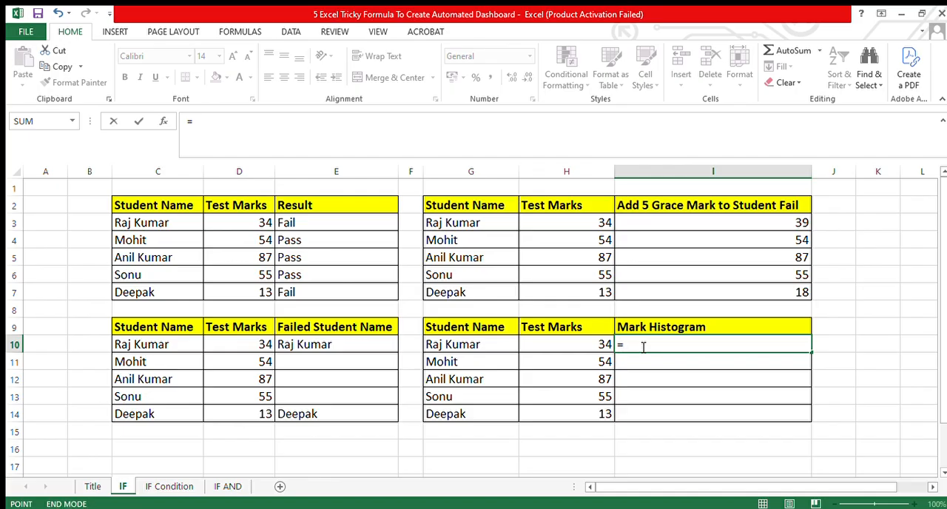
type("rept")
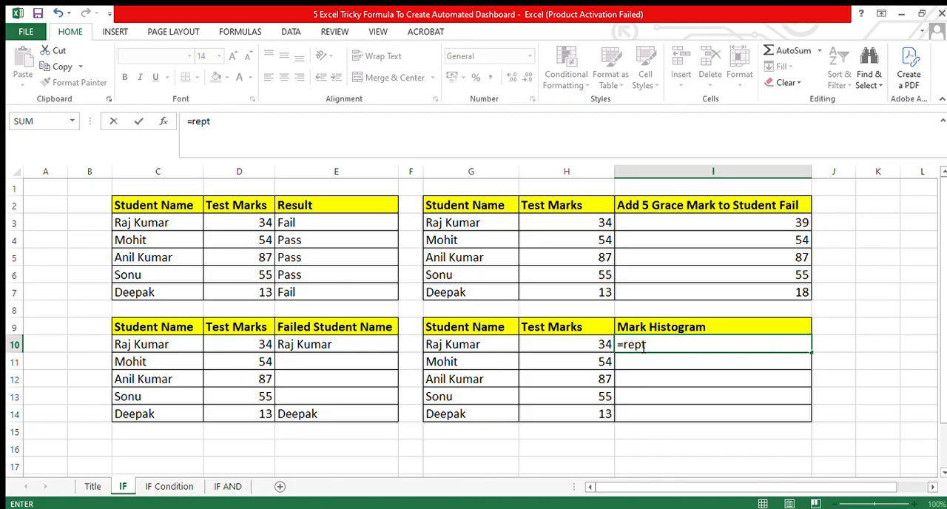
type("(")
key("BackSpace")
key("End")
type("\"|\",")
left_click(590, 346)
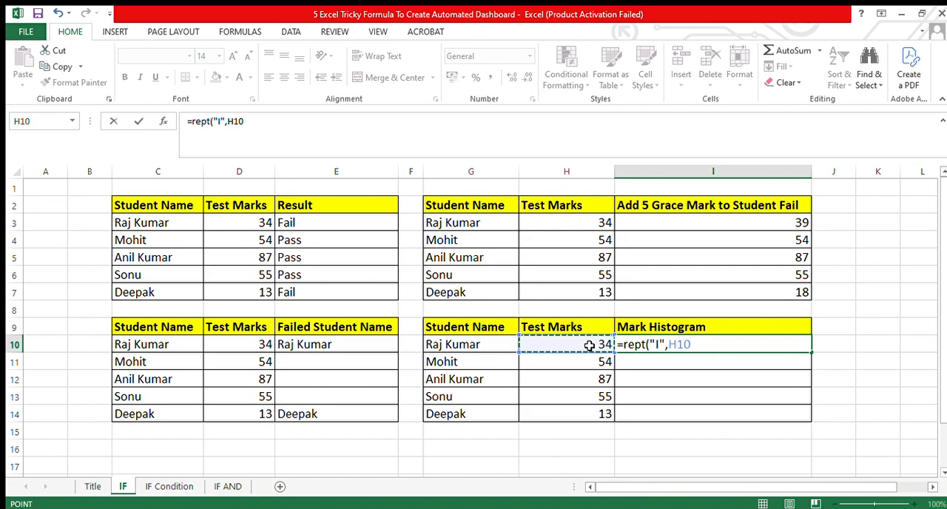
type("/")
type("10")
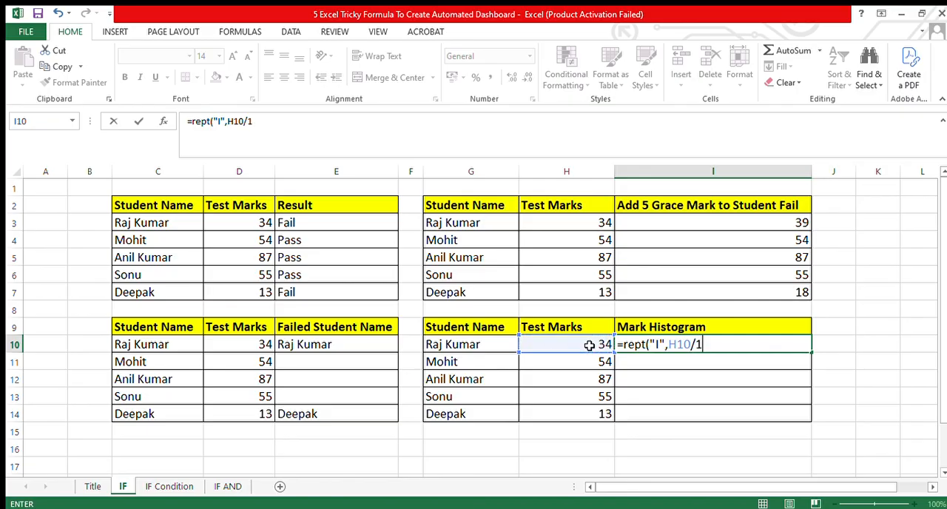
type(")")
key("Return")
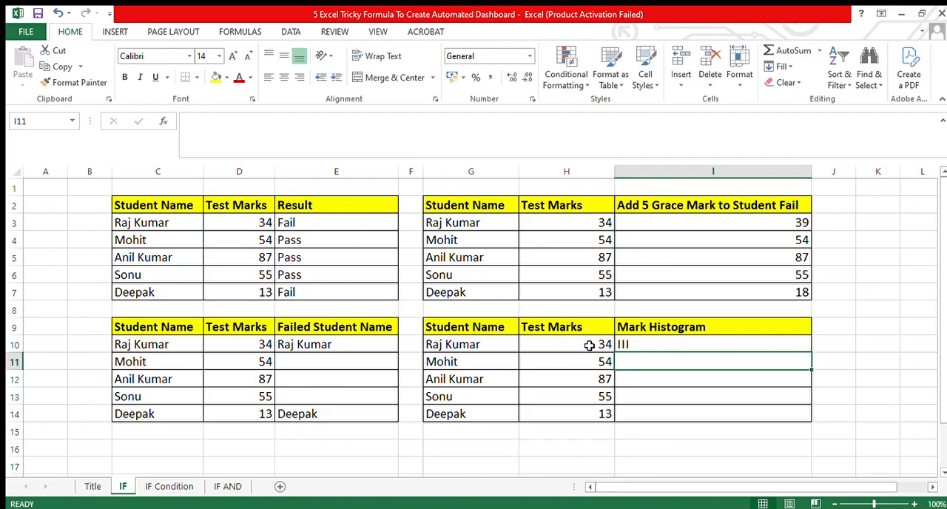
Format the histogram cell I10 with middle vertical alignment, red font colour and bold text.
key("Up")
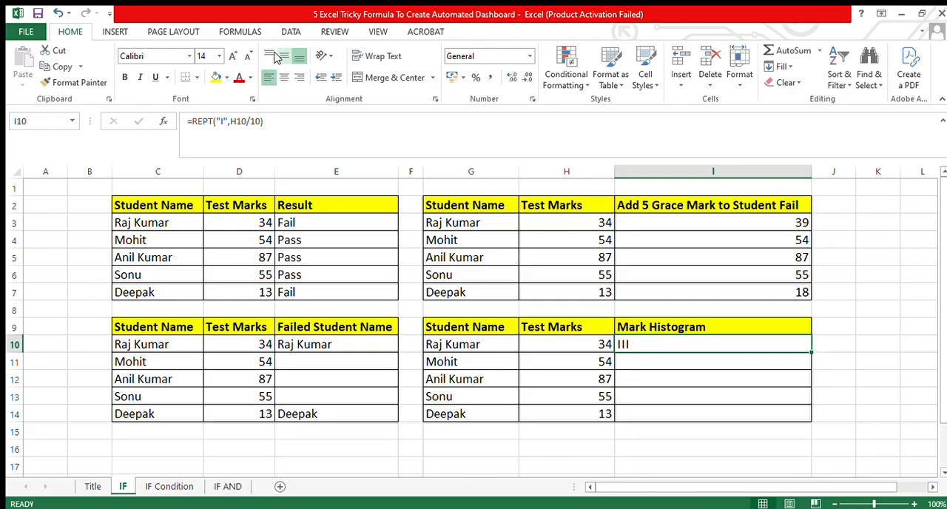
left_click(283, 57)
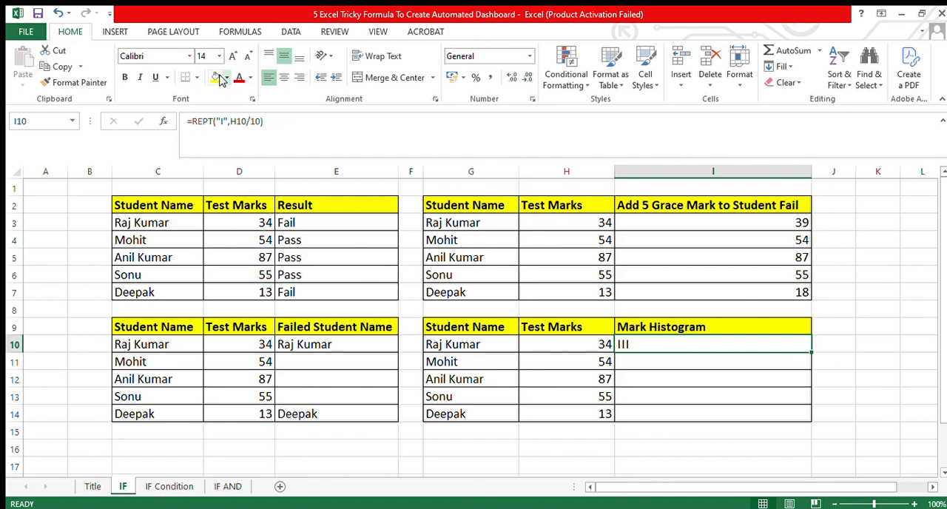
left_click(226, 79)
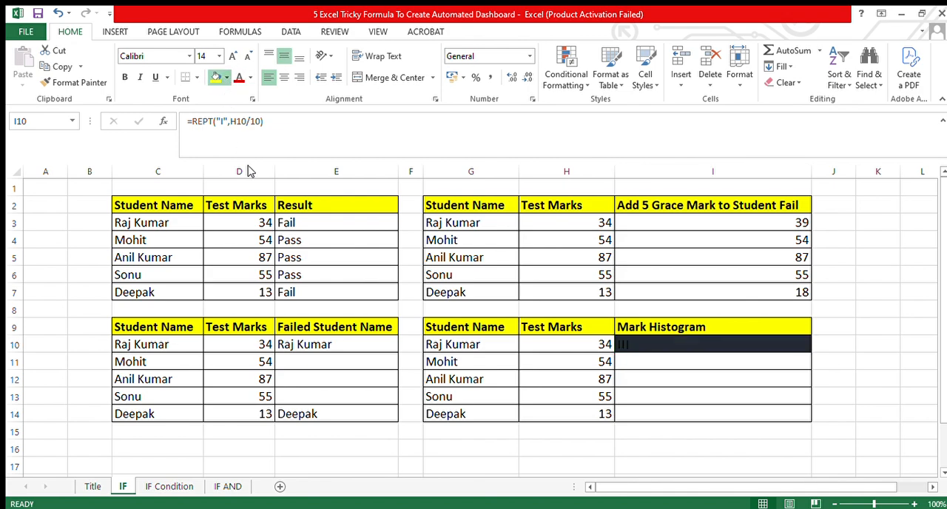
left_click(236, 81)
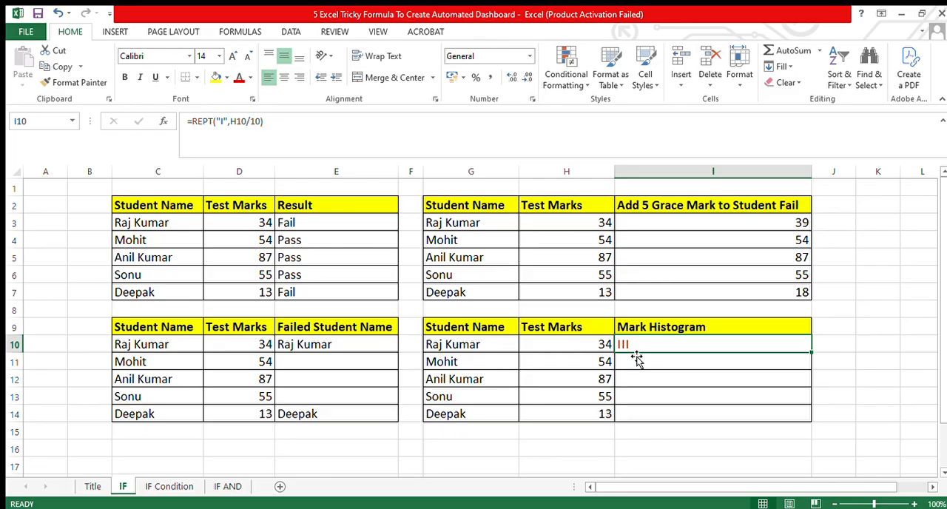
key("ctrl+b")
Copy the formatted histogram formula from I10 into I11:I14.
key("ctrl+c")
left_click_drag(626, 361, 626, 414)
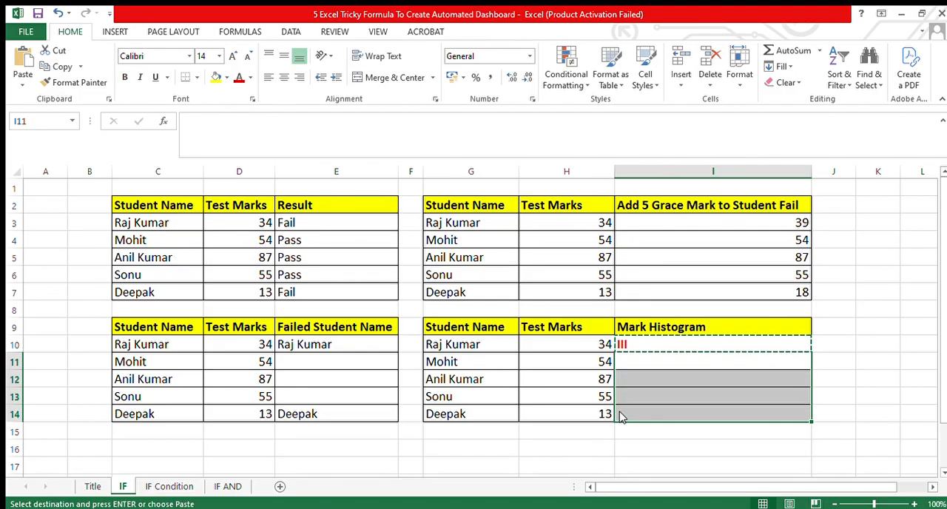
key("ctrl+v")
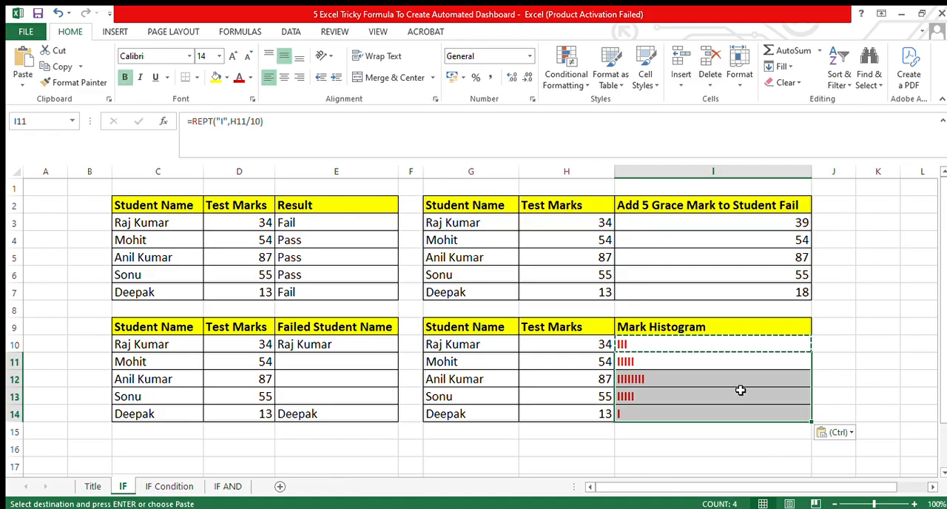
Check the copied histogram formulas in I12 and I14.
left_click(707, 385)
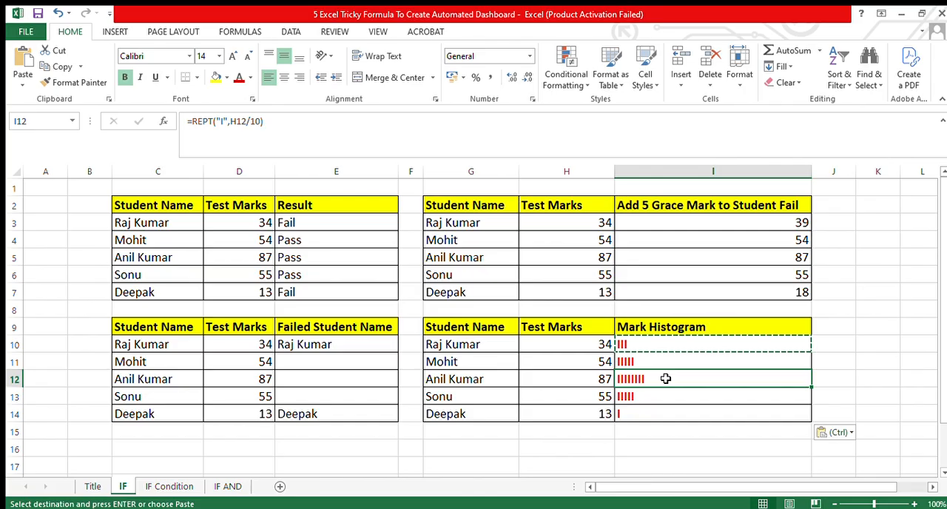
left_click(629, 413)
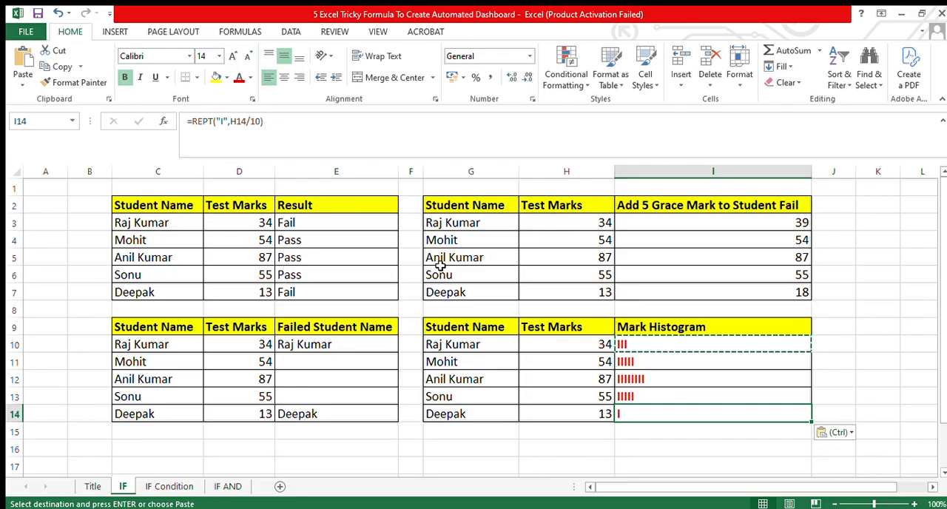
Open the IF Condition sheet and review its Student Name, Gender and Add Mr / Miss in Names columns.
left_click(168, 486)
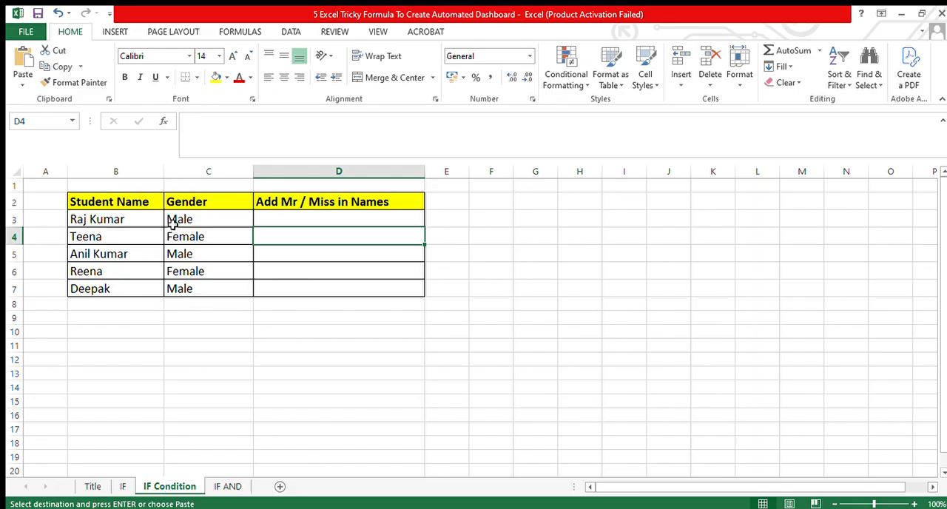
left_click(133, 204)
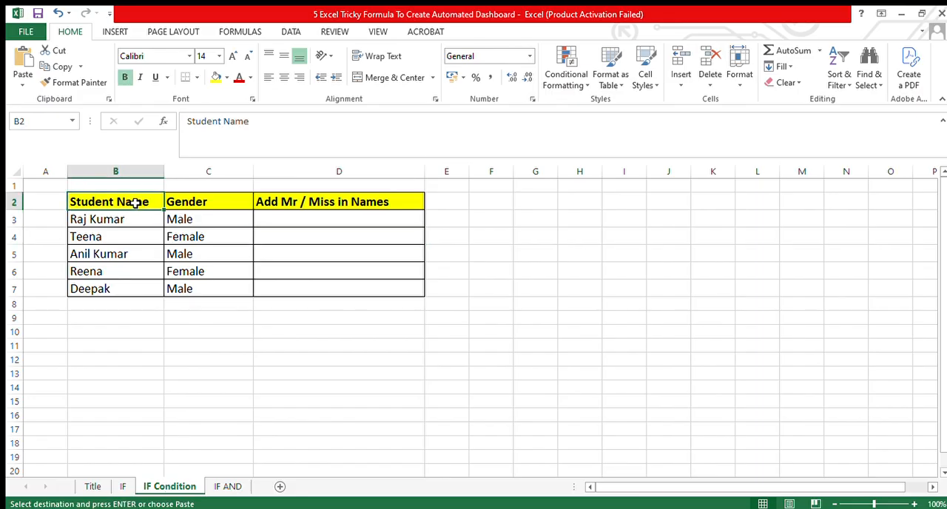
left_click(201, 208)
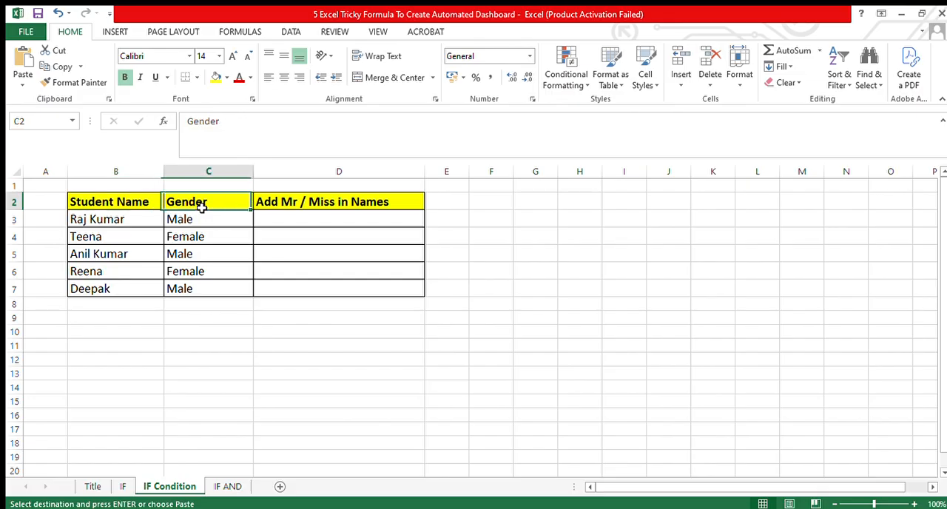
left_click(285, 208)
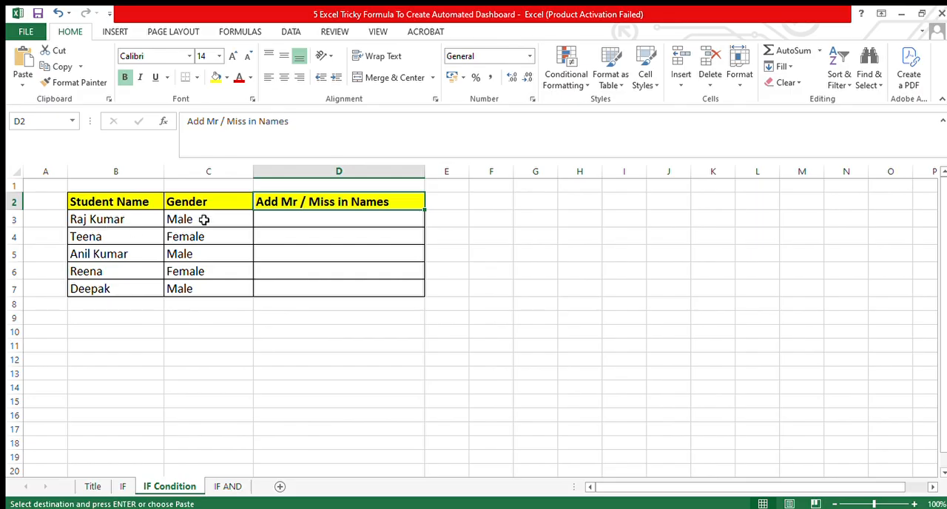
left_click(121, 237)
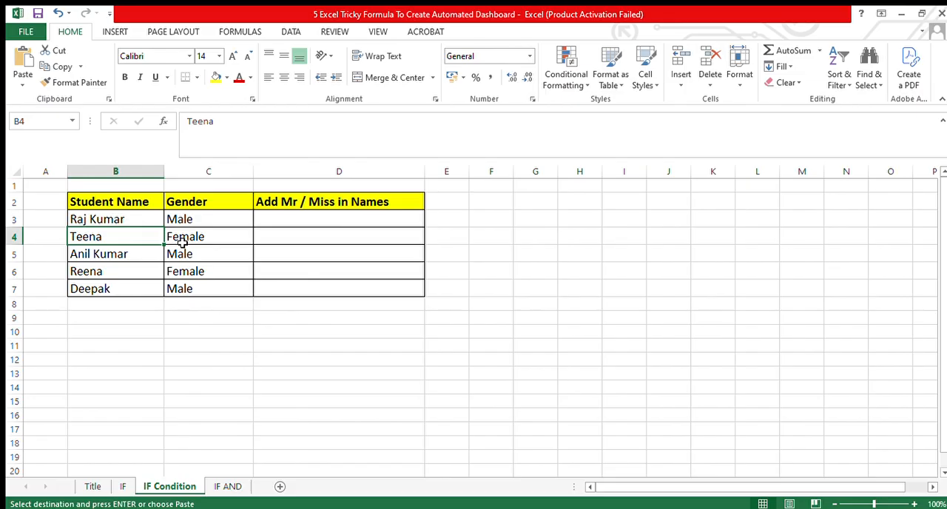
Begin an IF formula in D3 that tests whether the gender in C3 equals "Male": =if(C3="Male",.
left_click(304, 221)
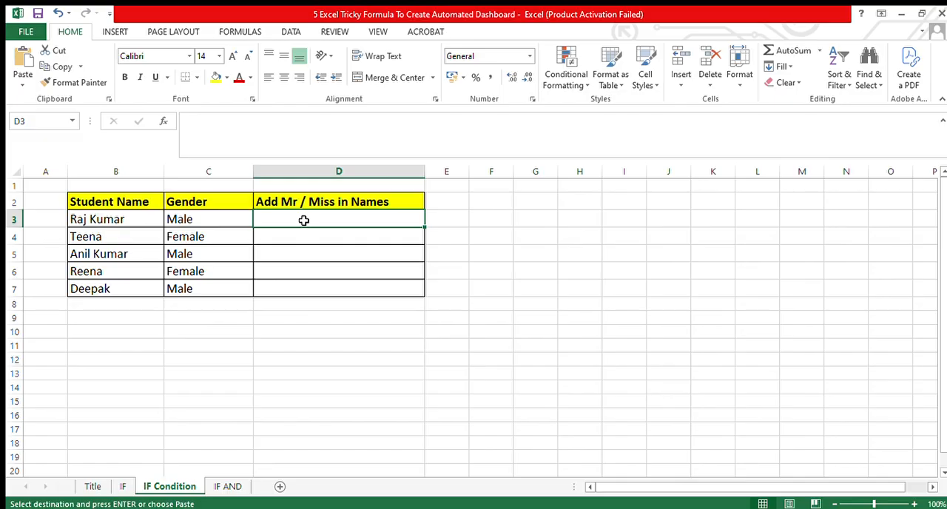
type("=if(")
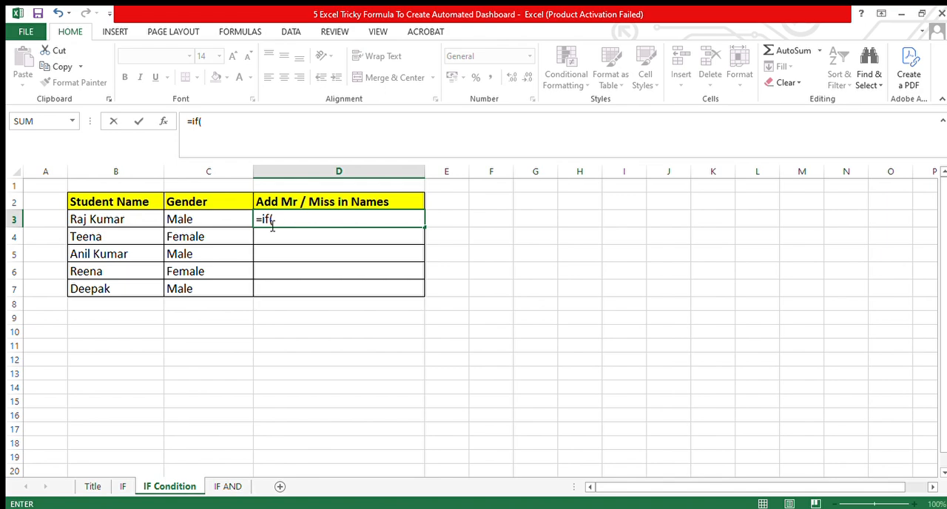
left_click(187, 219)
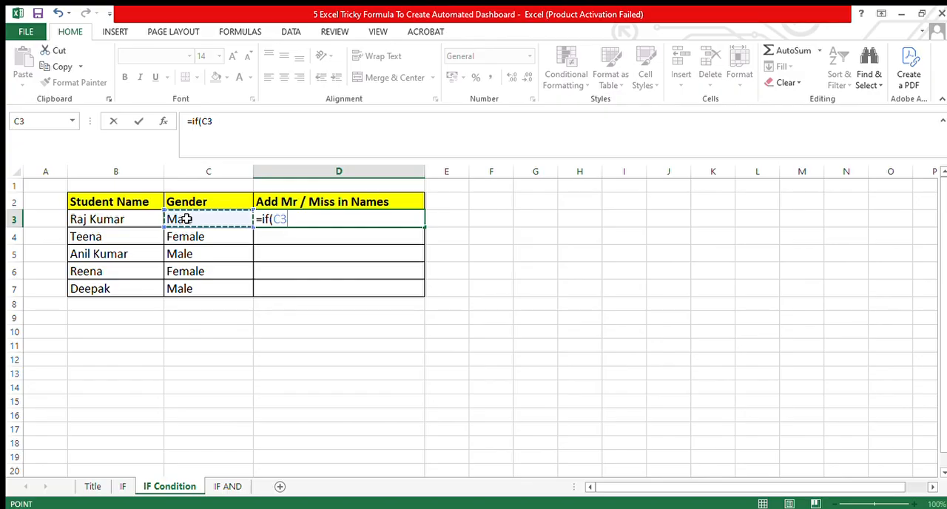
key("End")
type("=")
key("End")
key("End")
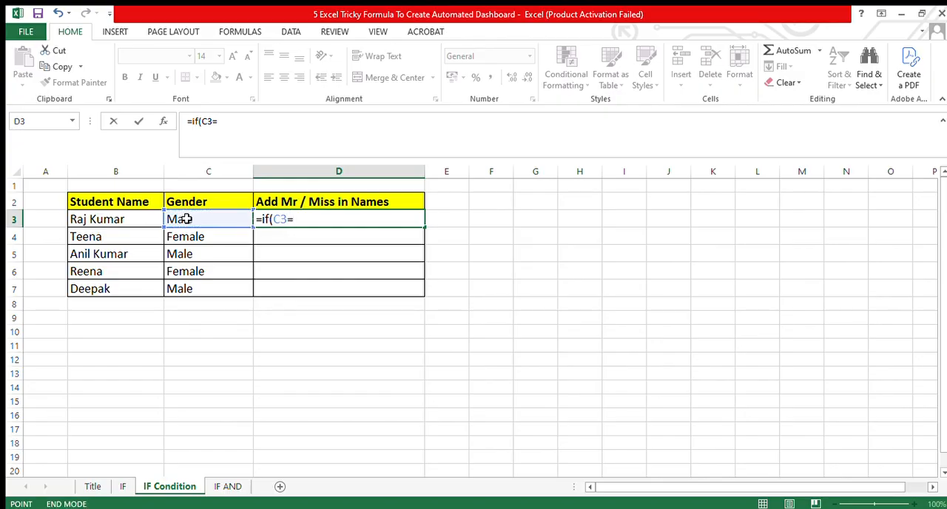
type("\"Ma")
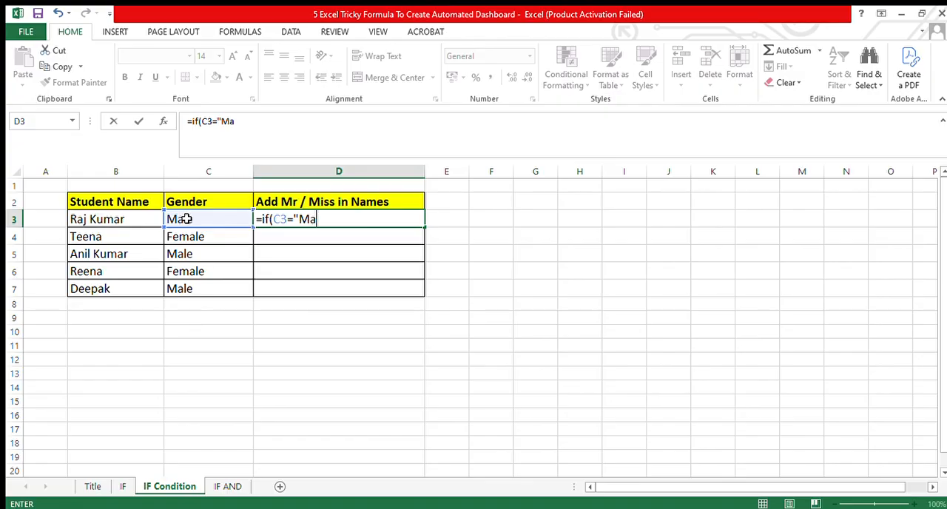
type("le\",\"Mr\"")
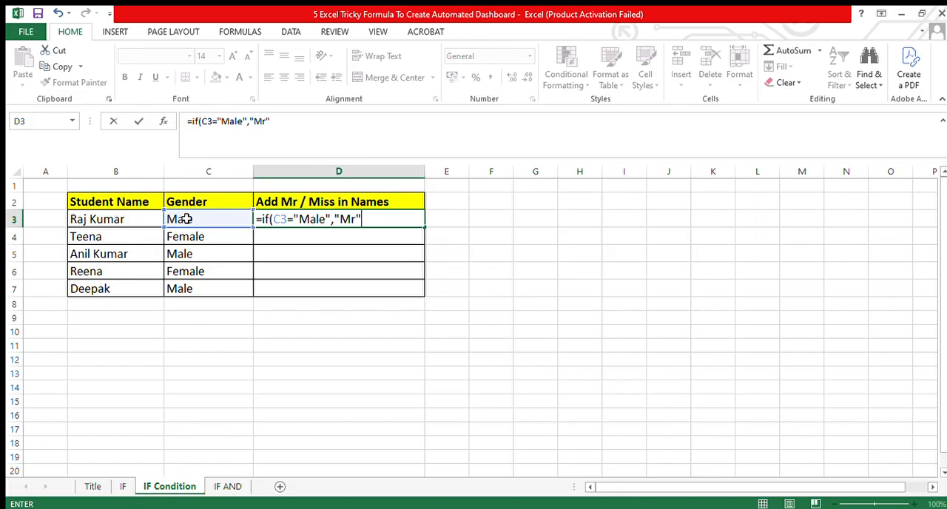
type("&\" \"&")
Add "Mr"&" "&B3 as the value-if-true argument of the D3 formula.
left_click(127, 220)
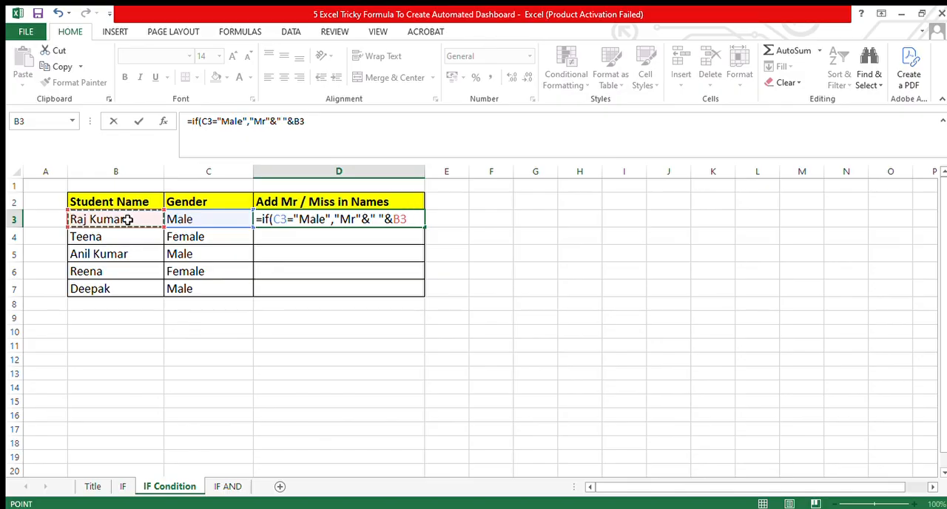
type(",")
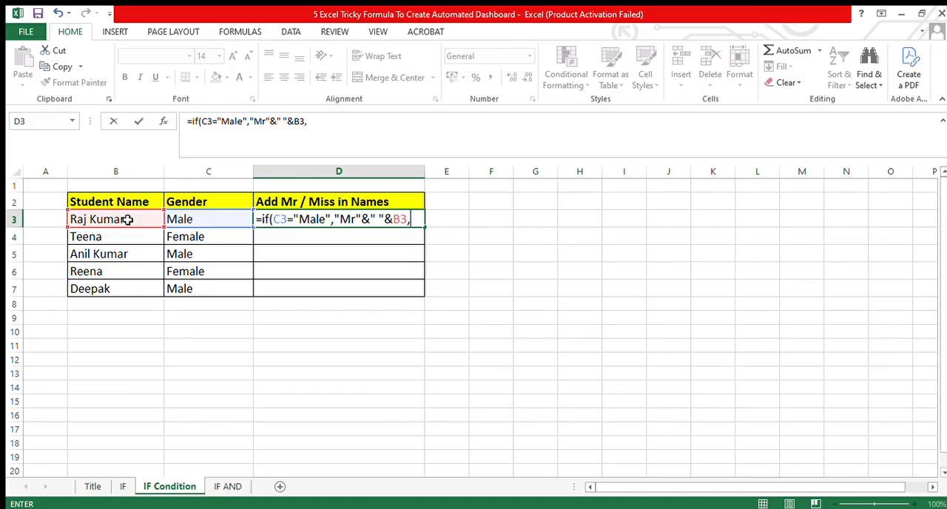
type("if(")
Nest a second IF in the D3 formula that tests whether C3 equals "Female".
left_click(180, 220)
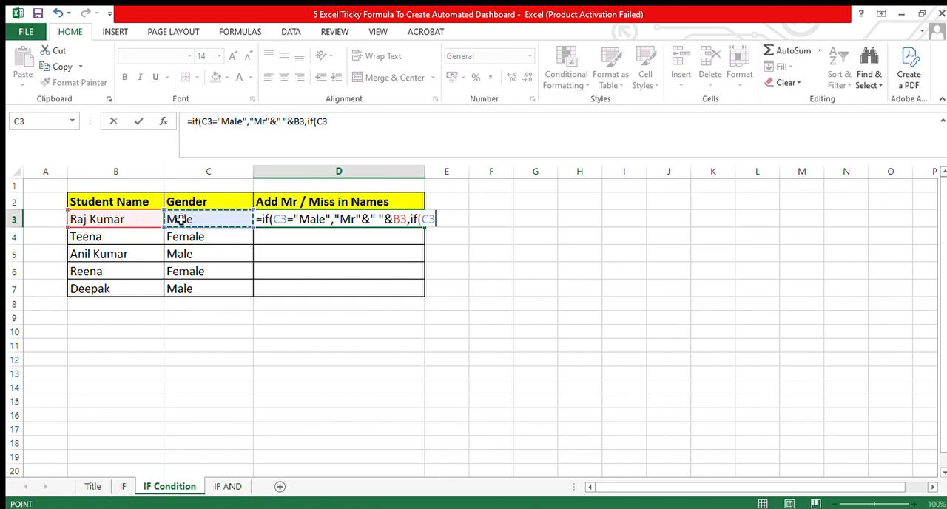
type("=")
key("End")
type("\"")
type("Fem")
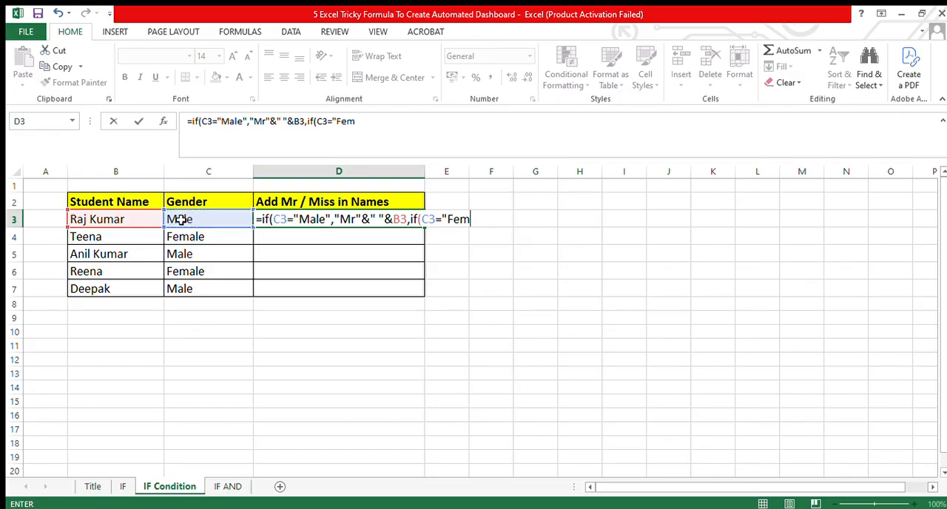
type("ale\",\"Miss\"")
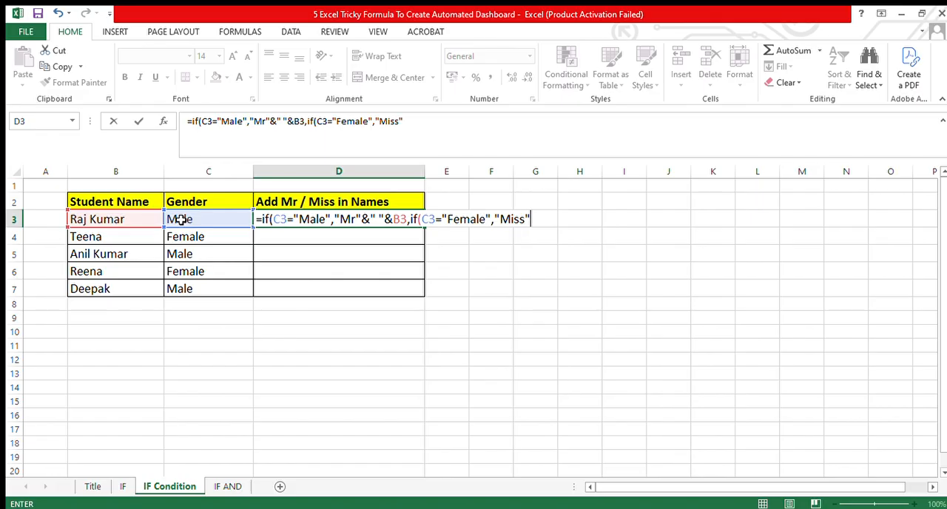
type("&\" \"&")
Complete the nested IF in D3 with "Miss"&" "&B3 as its true value and commit the formula.
left_click(123, 220)
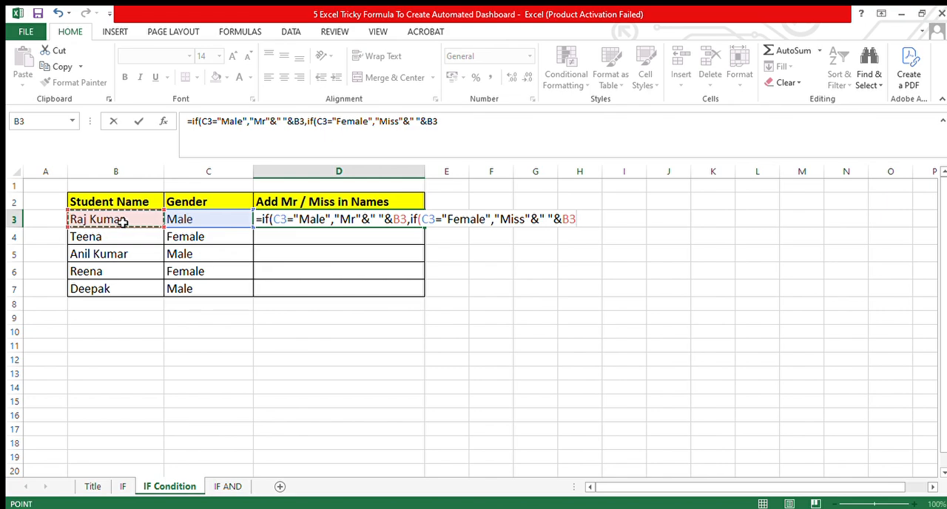
type(")")
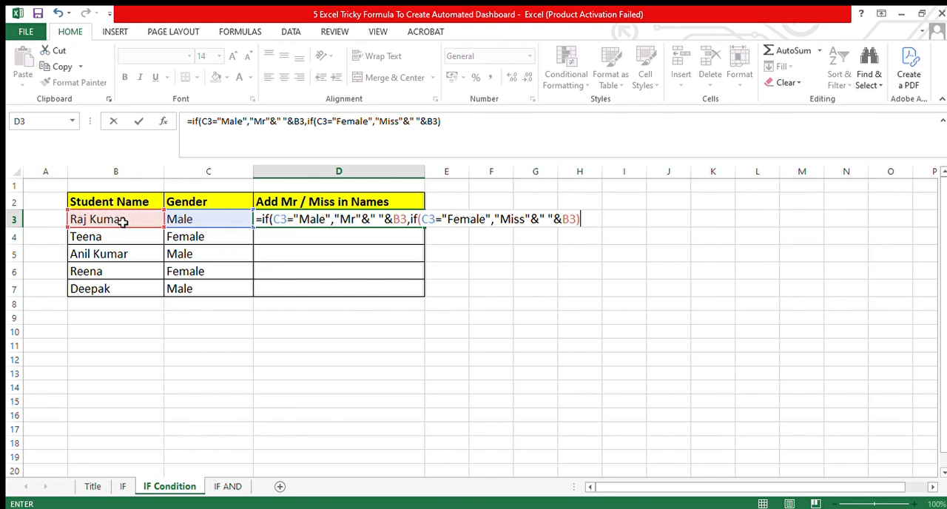
key("Return")
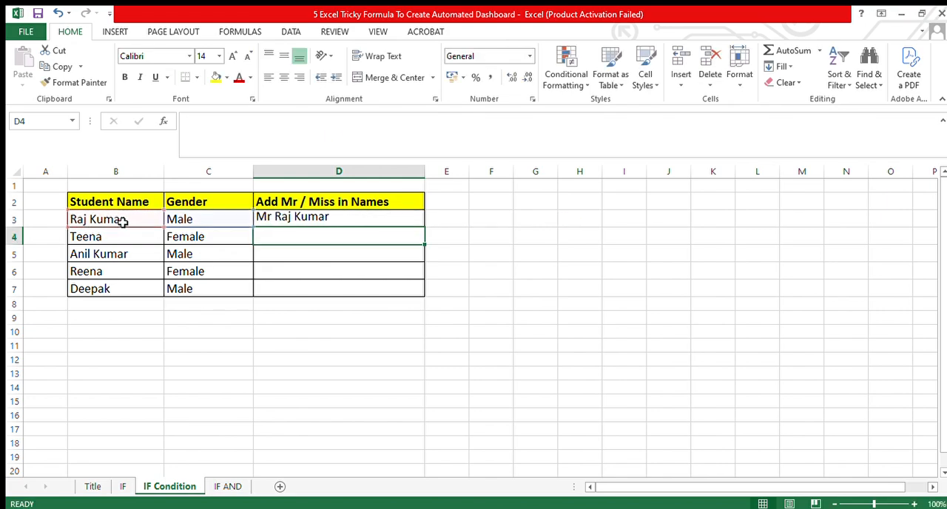
Copy the title formula from D3 into D4:D7.
key("Up")
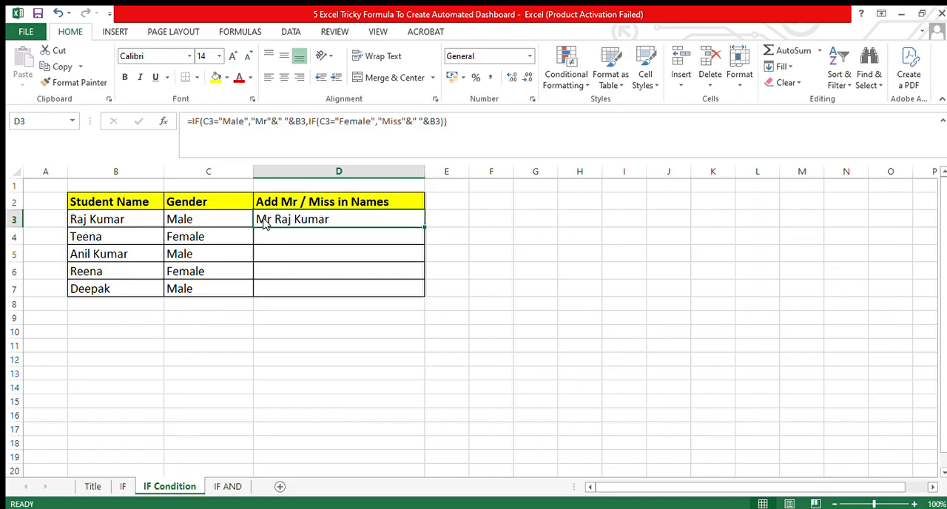
key("ctrl+c")
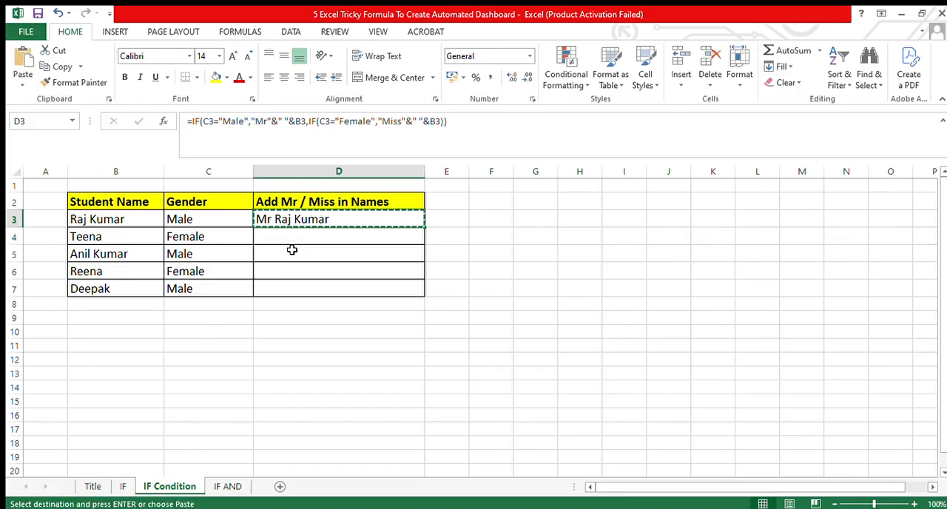
left_click_drag(285, 236, 286, 283)
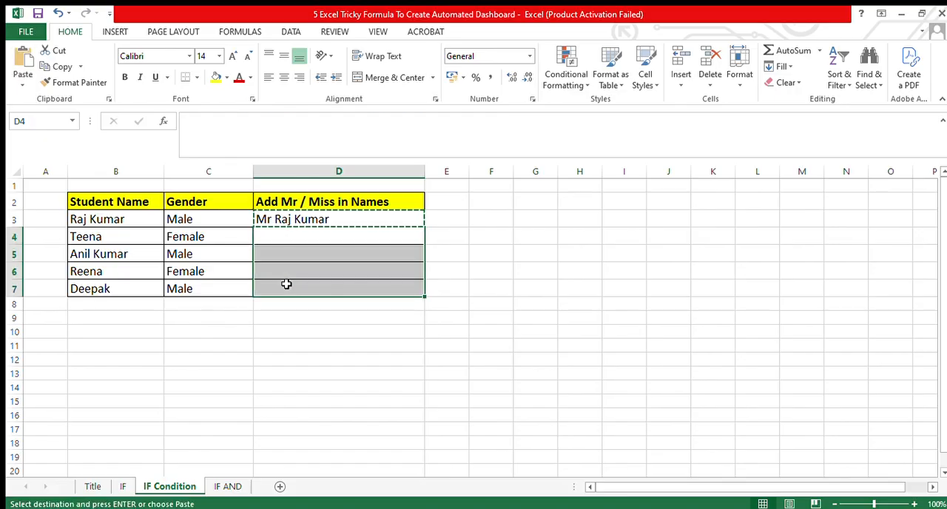
key("ctrl+v")
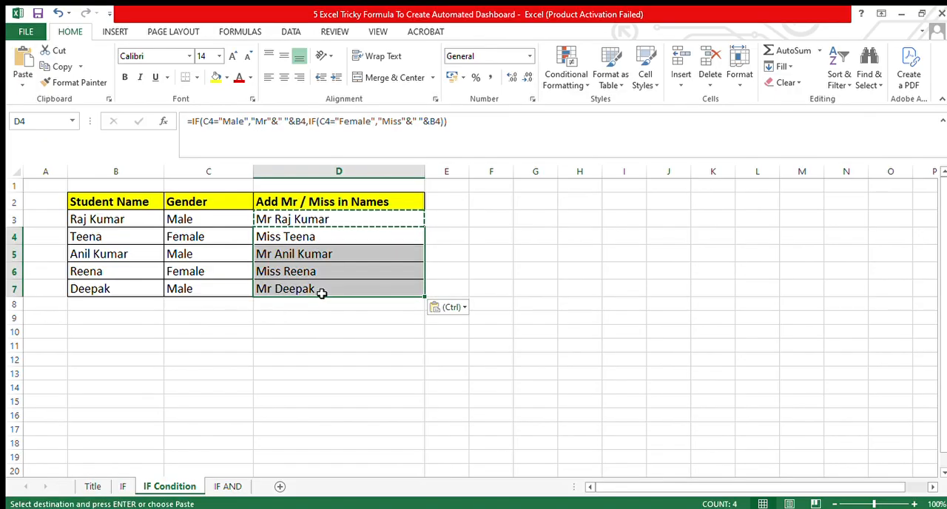
Compare the genders in column C with the titled names in column D and inspect their formulas.
left_click(371, 270)
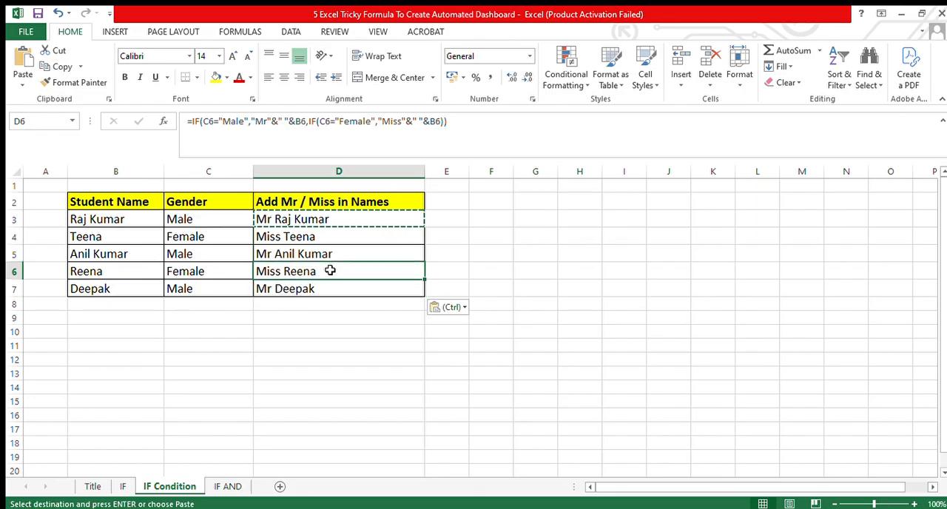
left_click(221, 221)
left_click(274, 216)
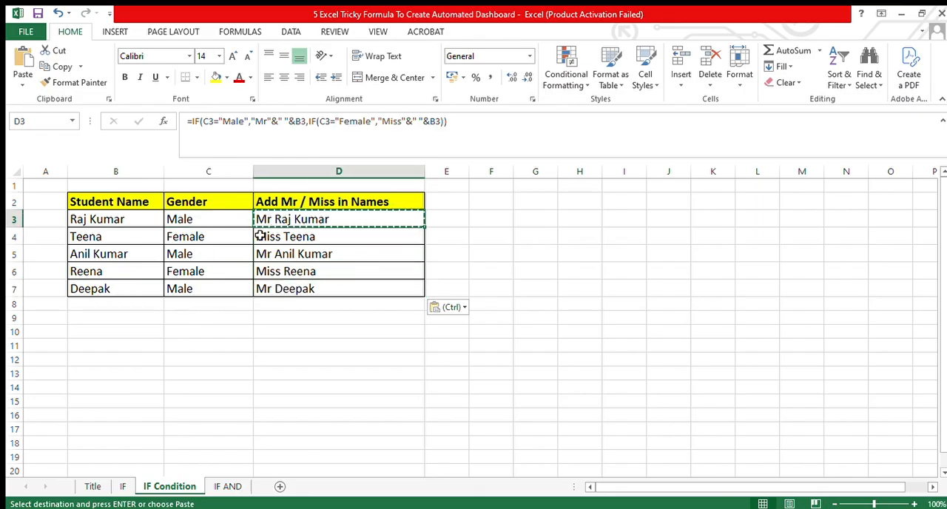
left_click(209, 237)
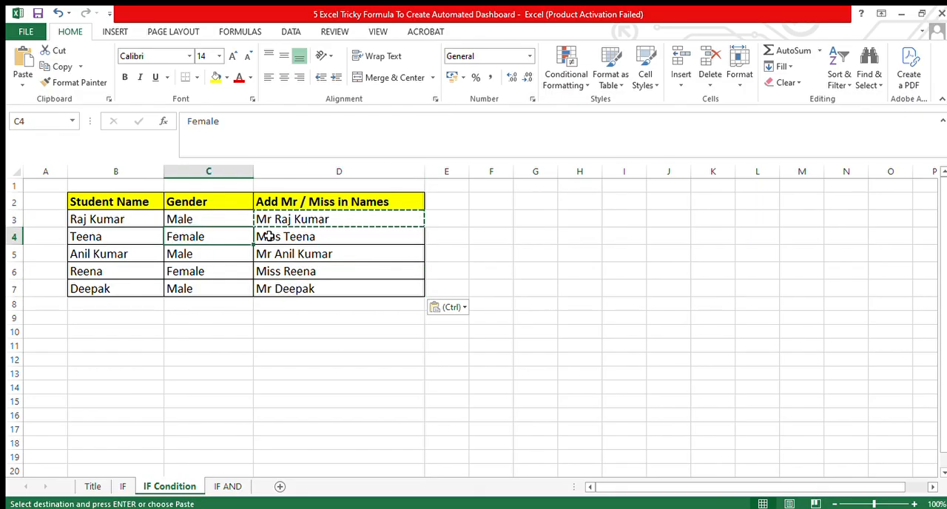
left_click(268, 236)
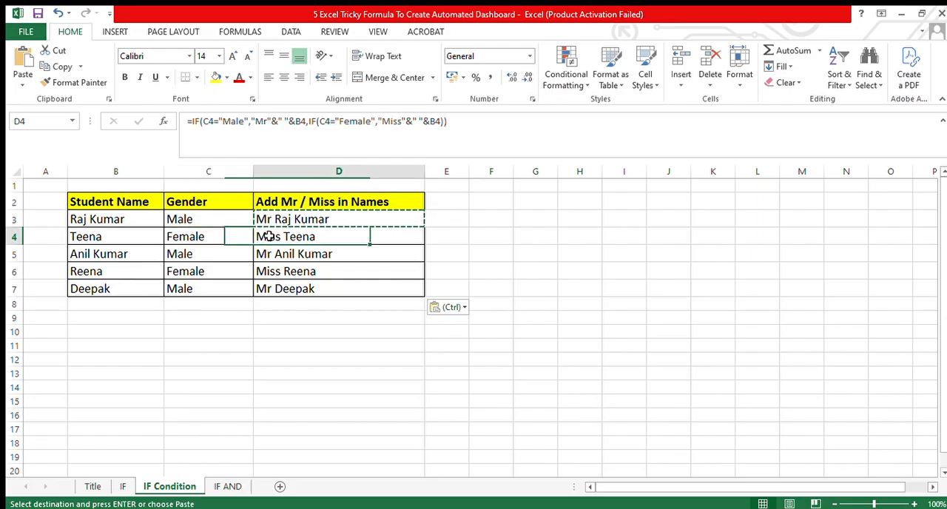
left_click(263, 288)
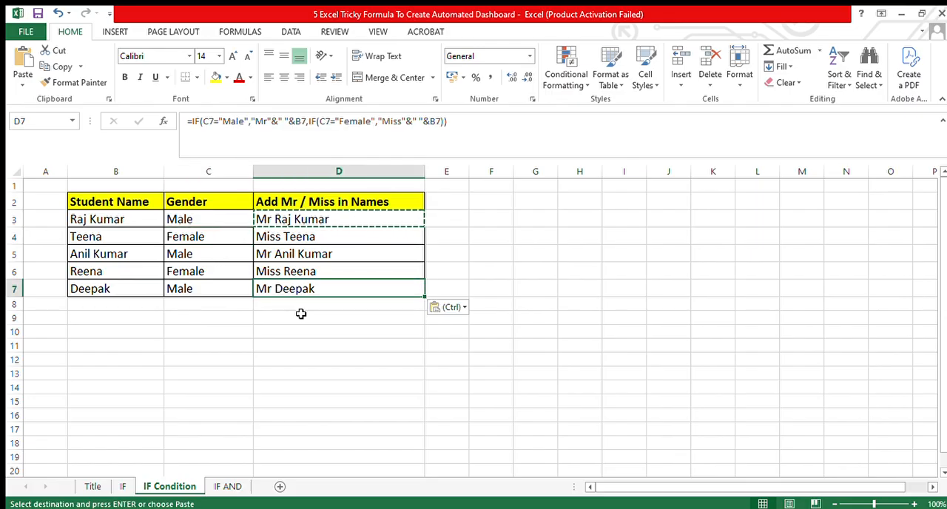
Open the IF AND sheet and review its Phy, Che, Mat and Result columns.
left_click(221, 487)
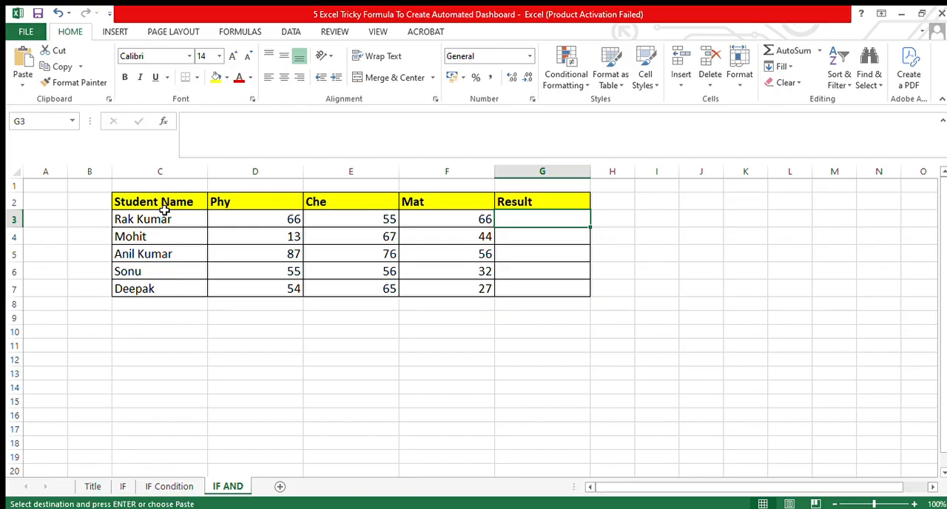
left_click(249, 209)
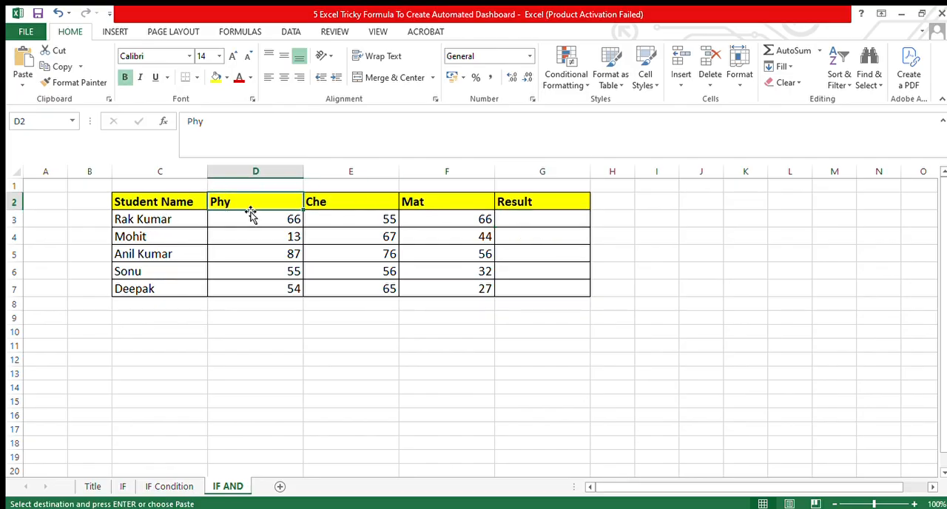
left_click(325, 215)
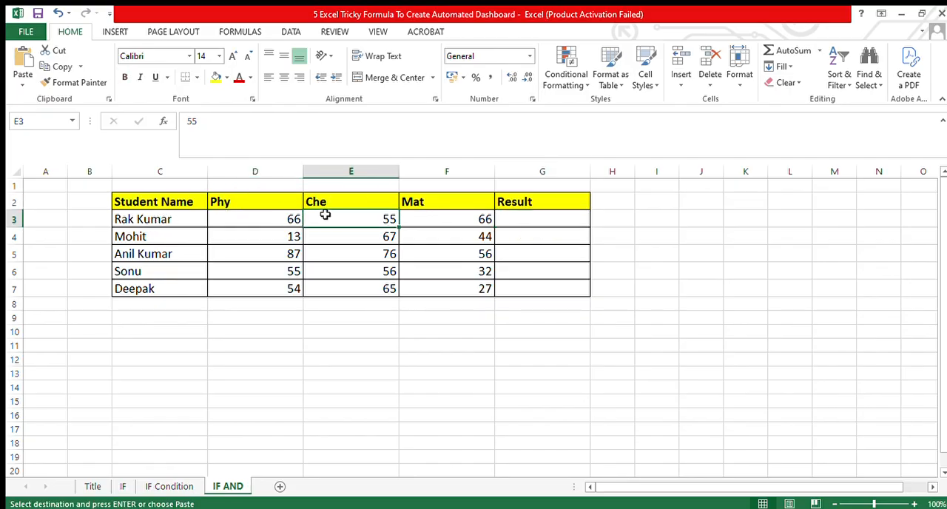
left_click(419, 209)
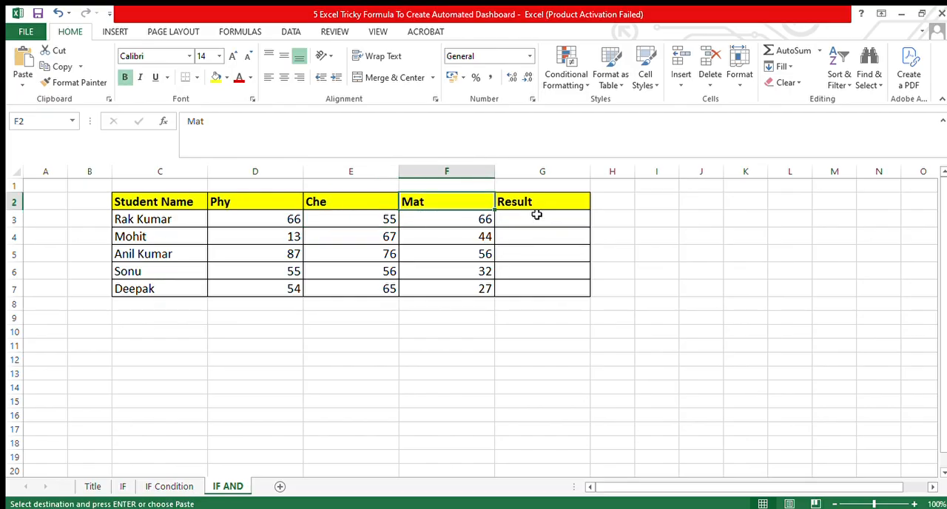
left_click(538, 203)
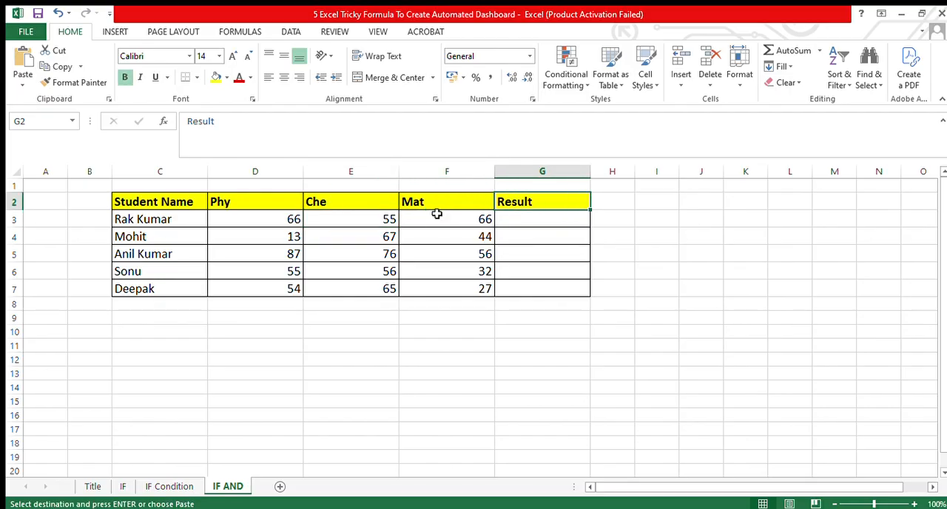
Start an IF formula with a nested AND in G3, using D3>=35 as the first condition.
left_click(232, 223)
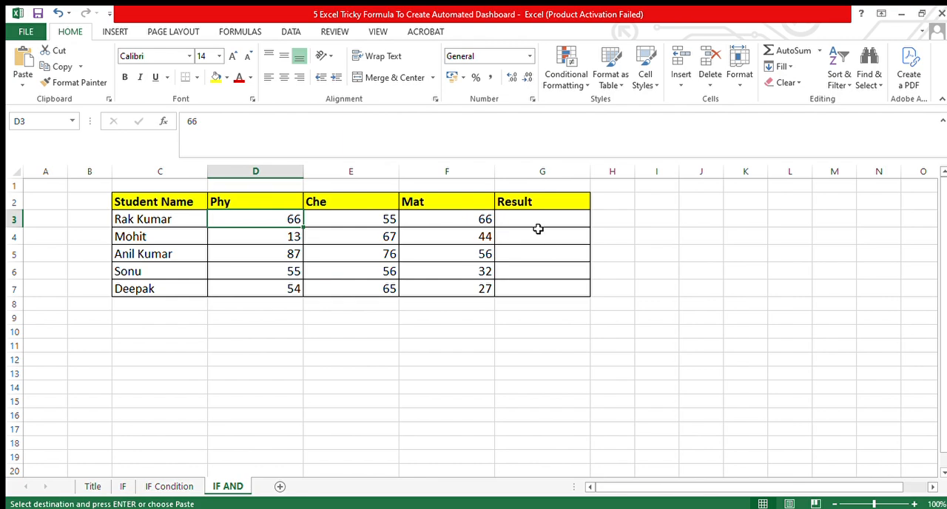
left_click(538, 223)
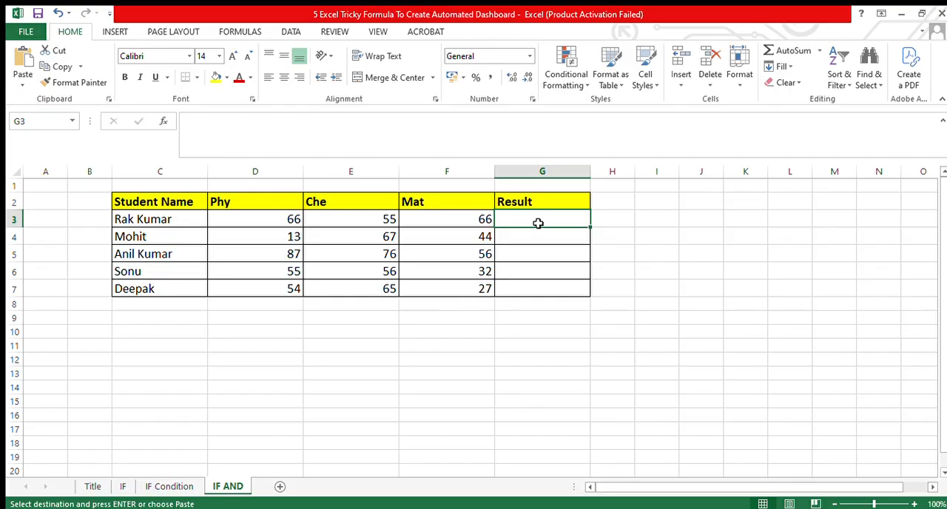
type("=if")
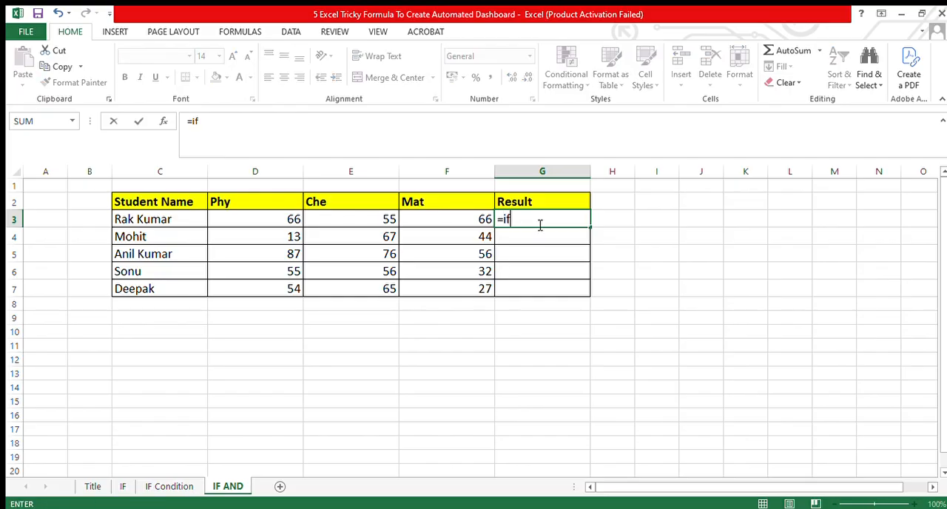
type("(and(")
left_click(287, 223)
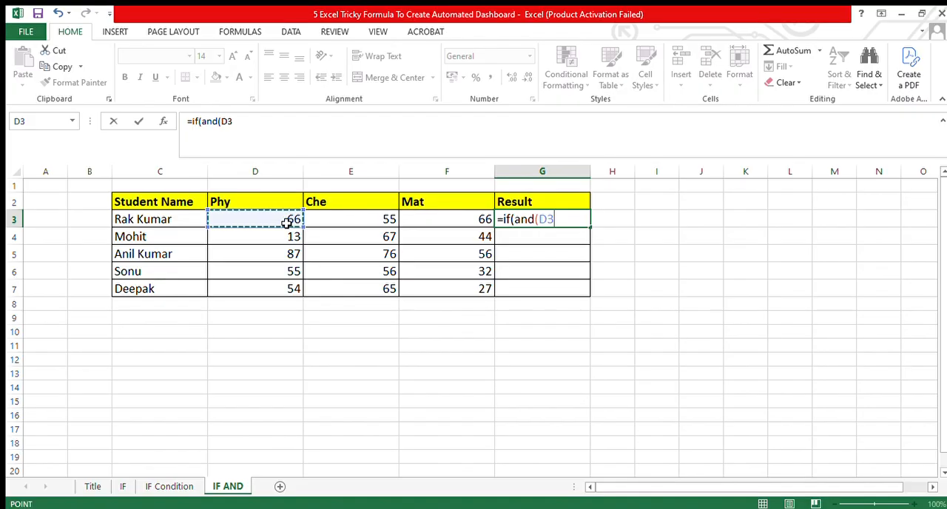
type(">")
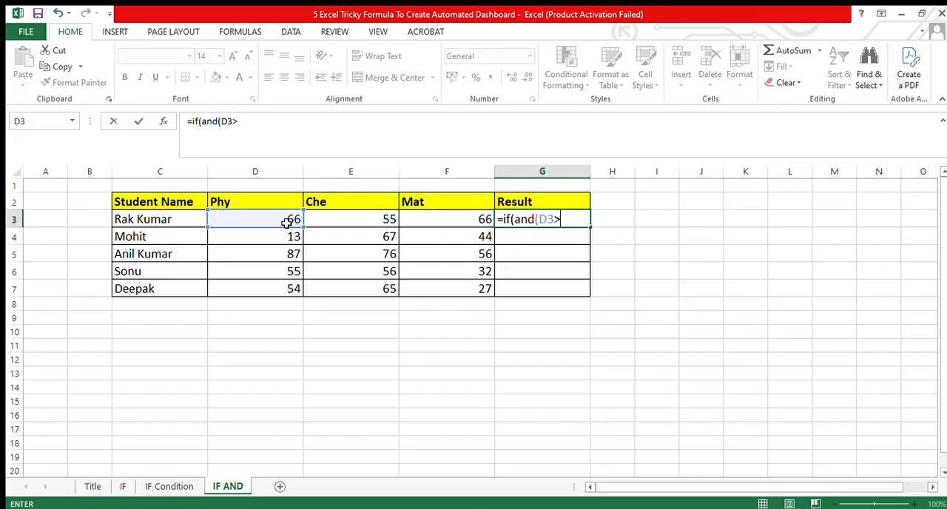
type("=")
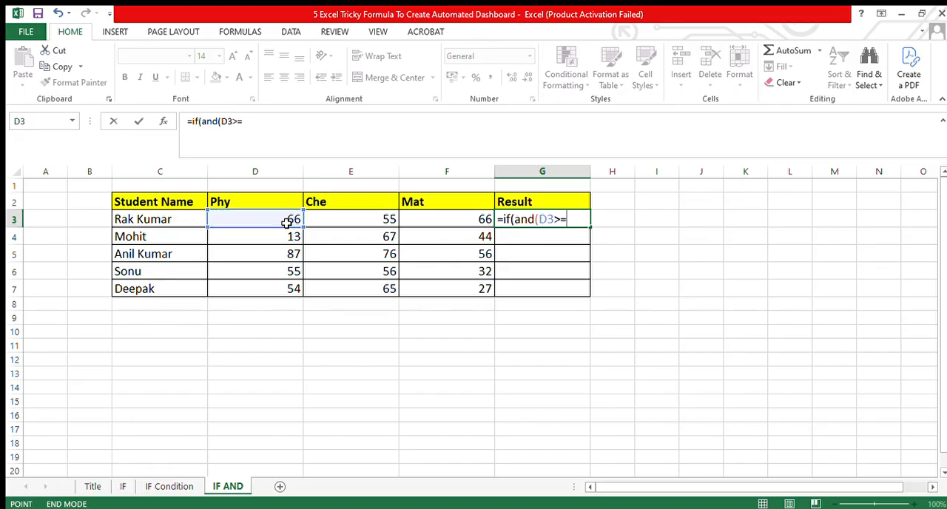
type("35")
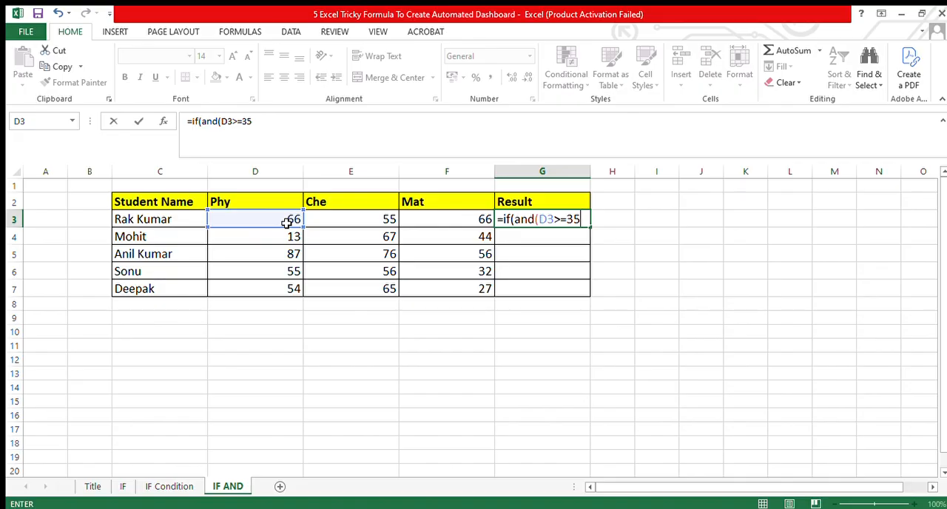
type(",")
Add E3>=35 and F3>=35 as the second and third AND conditions in the G3 formula.
left_click(318, 222)
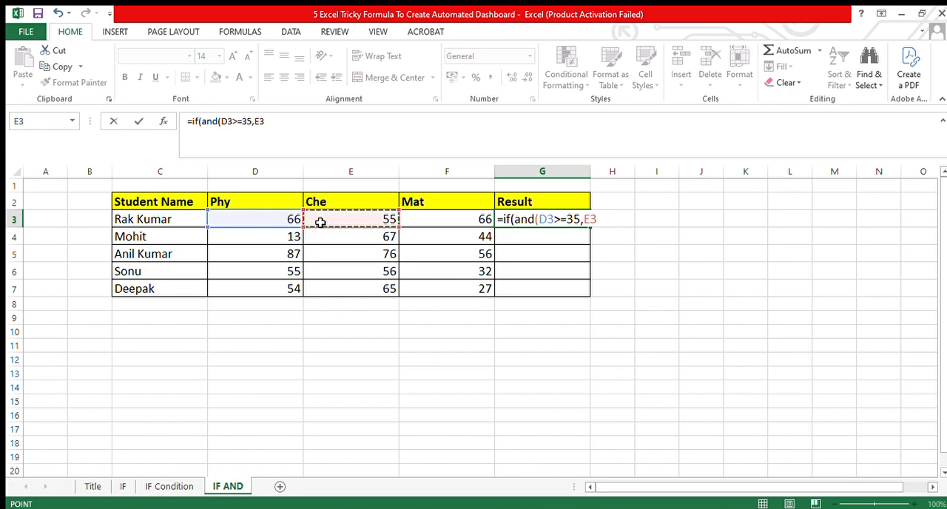
type(">=")
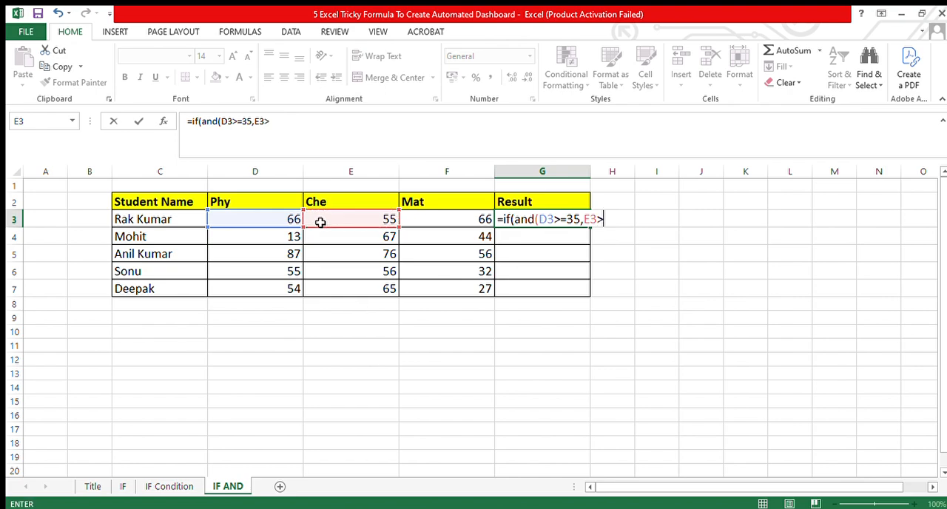
type("35,")
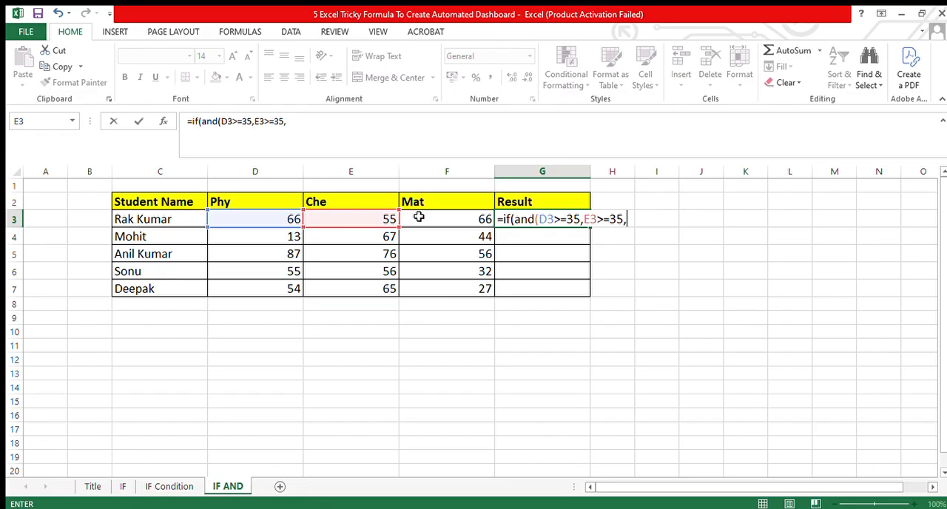
left_click(419, 217)
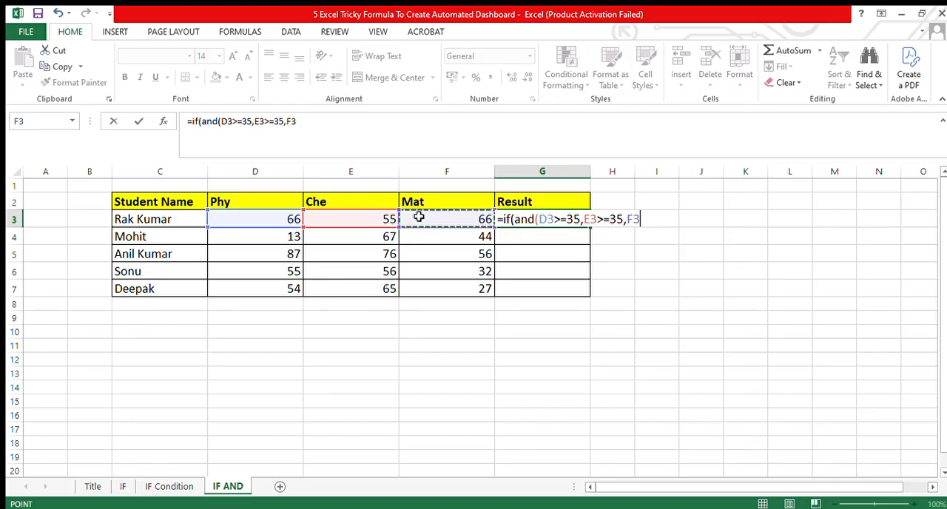
type(">=35")
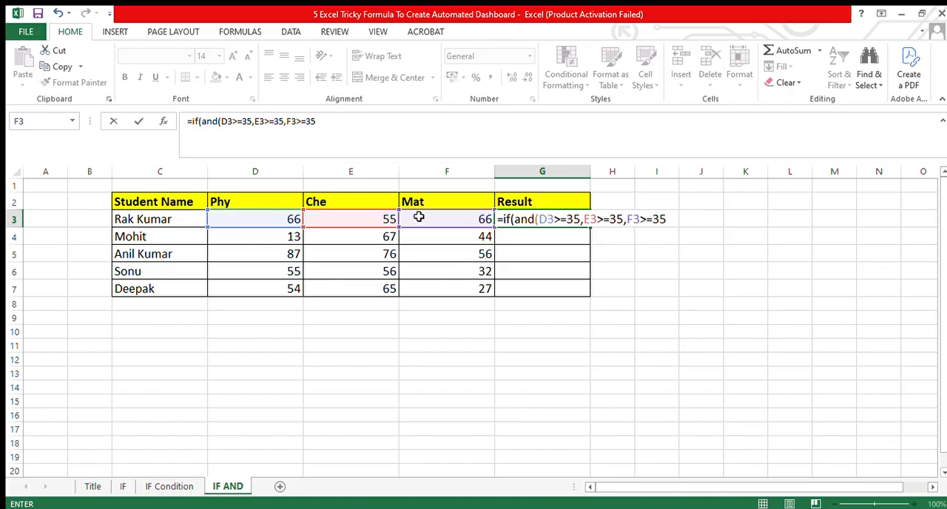
Close the AND in G3, set "Pass" as the true value and "Fail" as the false value, and commit the formula.
type("),\"Pass\"")
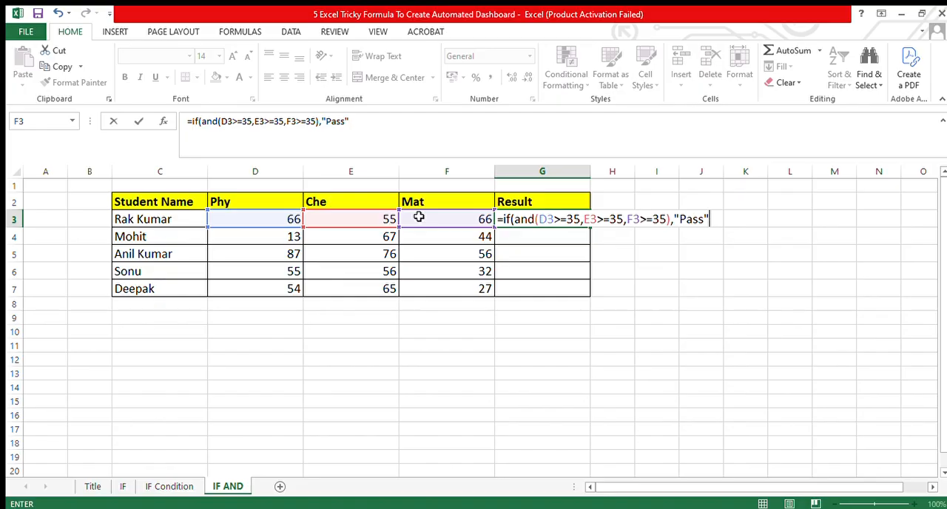
type(",\"Fail\")")
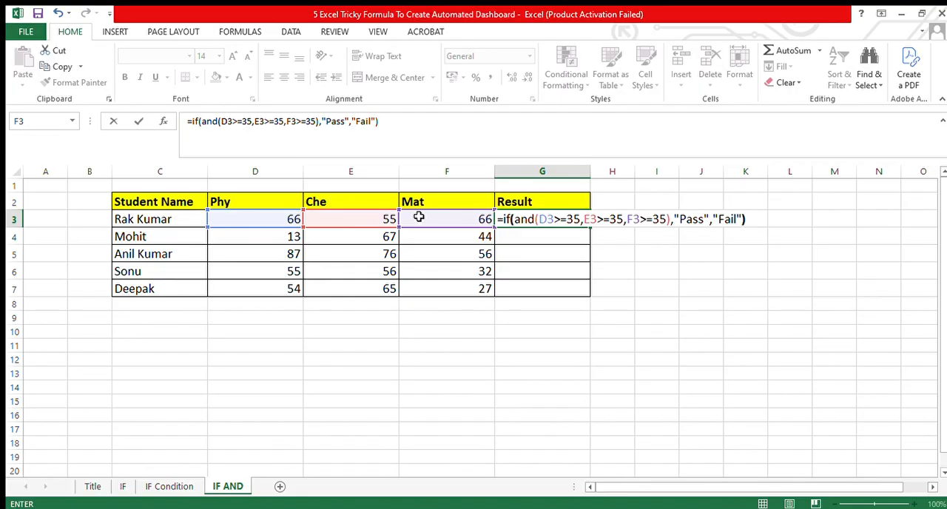
key("ctrl+Return")
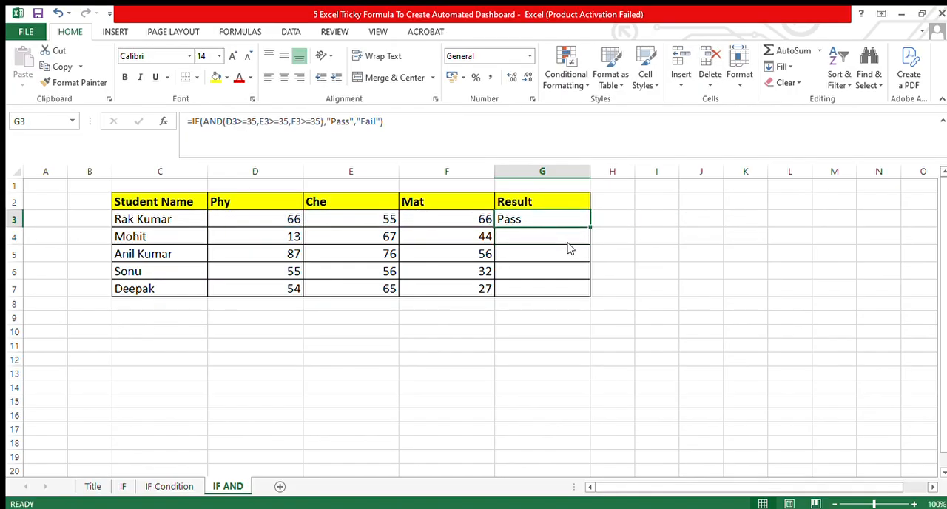
Copy the result formula from G3 into G4:G7.
key("ctrl+c")
left_click_drag(537, 239, 537, 290)
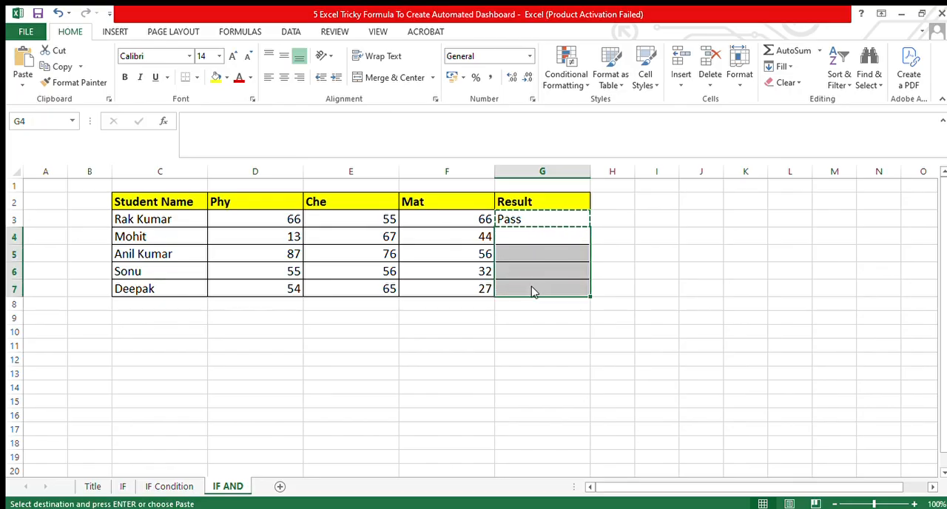
key("ctrl+v")
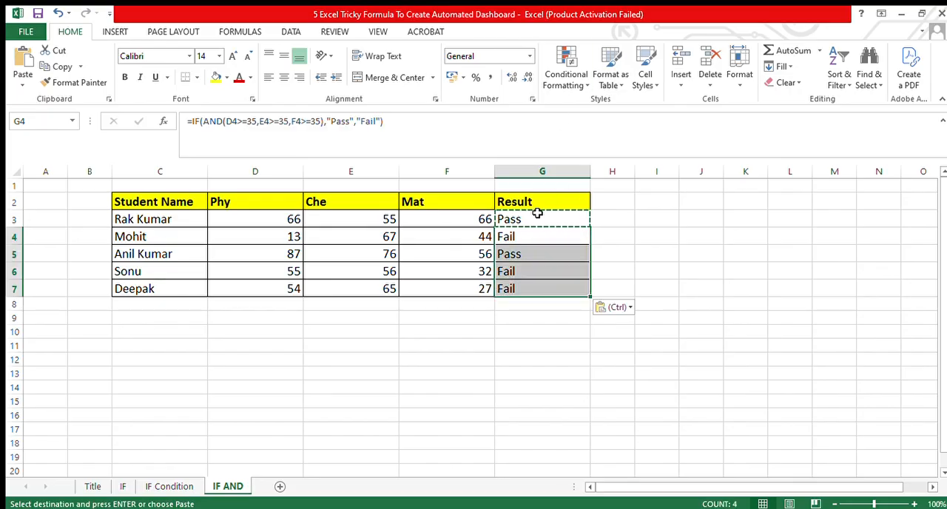
Check the Phy, Che and Mat marks in row 4 against the result in G4.
left_click(503, 234)
key("Left")
key("Left")
key("Left")
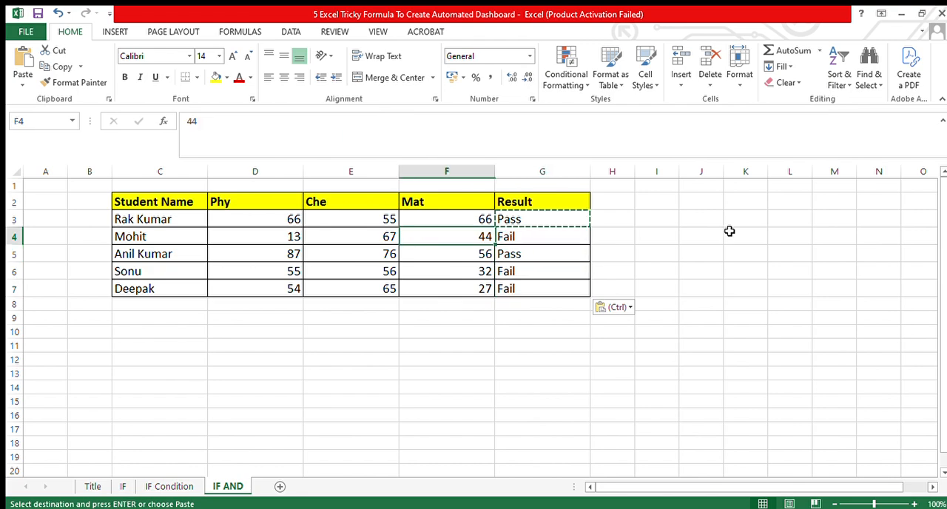
key("Right")
key("Left")
key("Right")
key("Right")
key("Right")
key("Left")
key("Left")
key("Left")
key("Right")
key("Right")
key("Right")
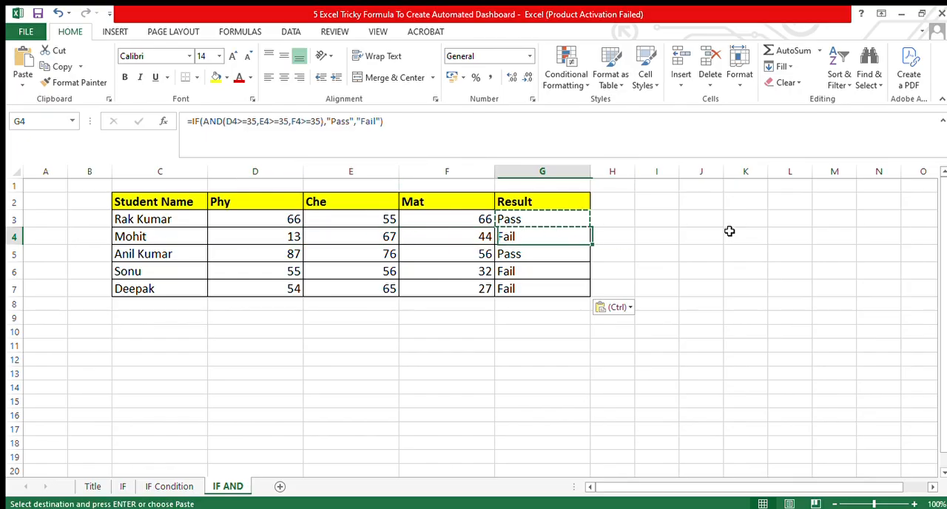
key("Left")
key("Right")
key("Left")
key("Left")
key("Left")
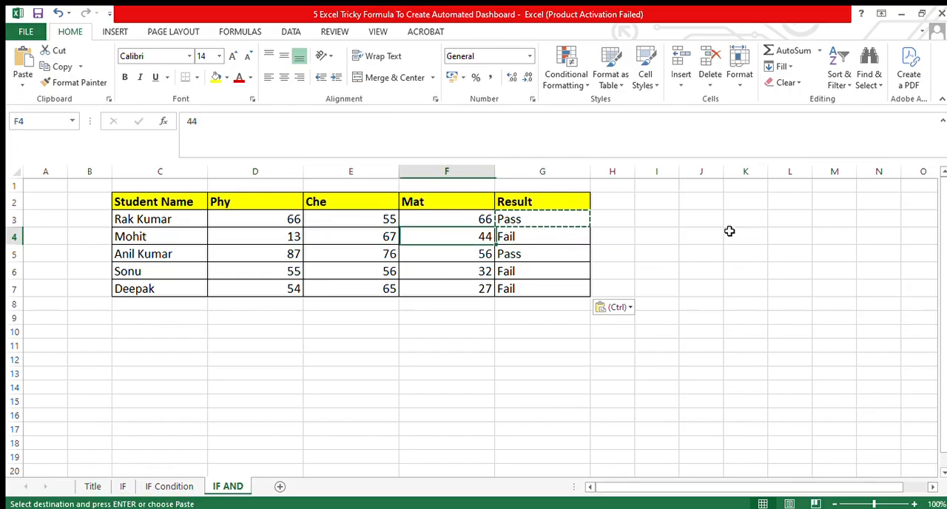
Compare the three subject marks in row 5 with the result in G5.
key("Down")
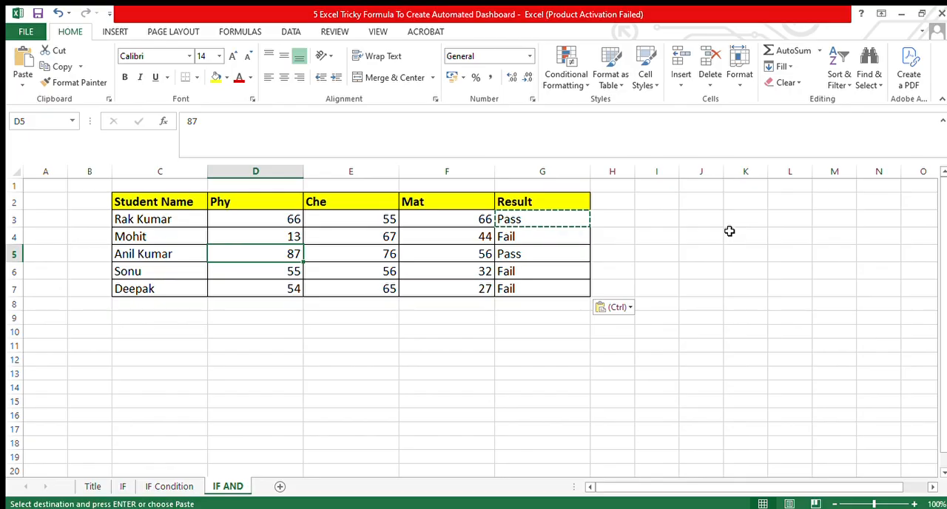
key("Right")
key("Right")
key("Right")
key("Left")
key("Left")
key("Left")
Examine the row 6 marks in D6:F6 against the 35 threshold and the result in G6.
key("Down")
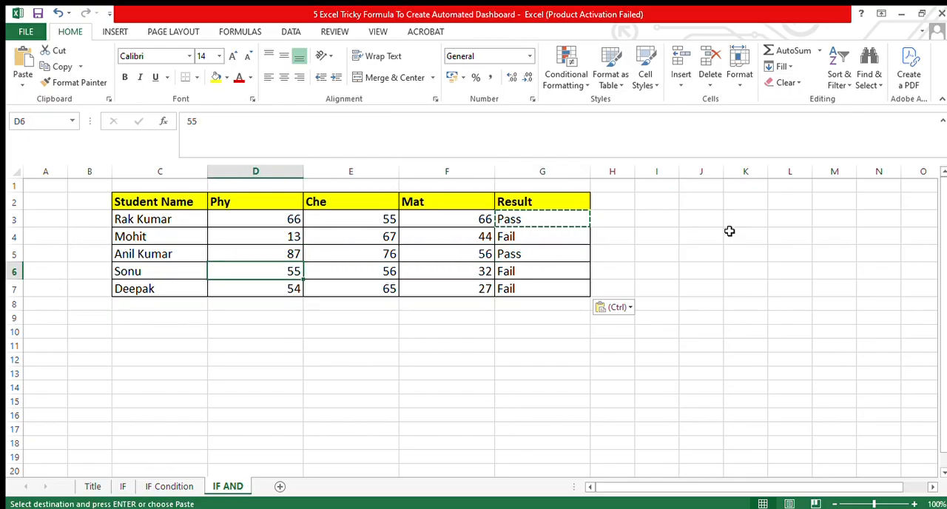
key("Right")
key("Left")
key("Right")
key("Right")
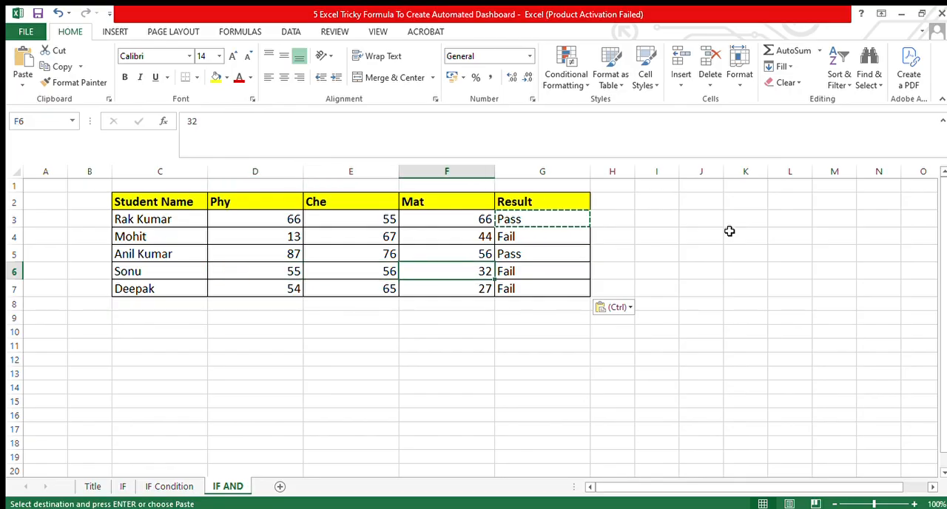
key("Right")
key("Left")
key("Right")
key("Left")
key("Left")
key("Left")
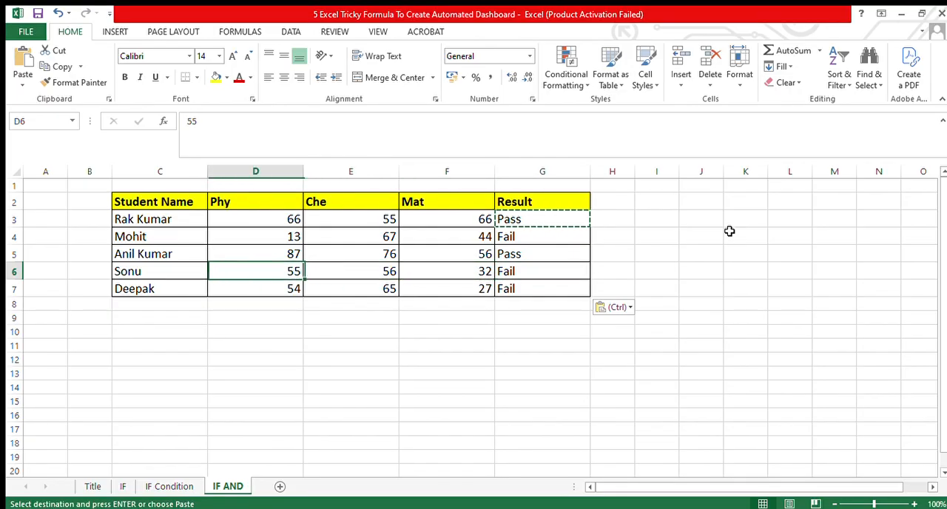
Review the row 7 marks in D7:F7 and inspect the result formula in G7.
key("Down")
key("Right")
key("Right")
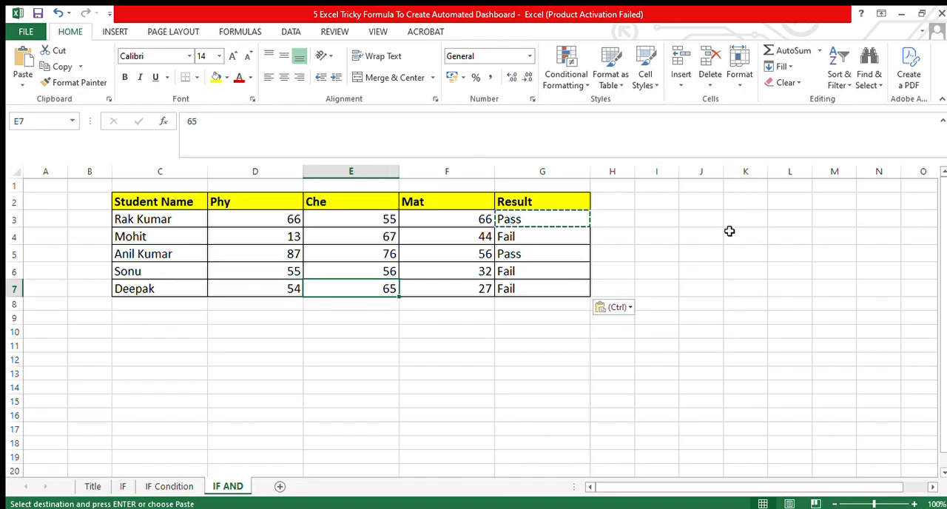
key("Right")
key("Left")
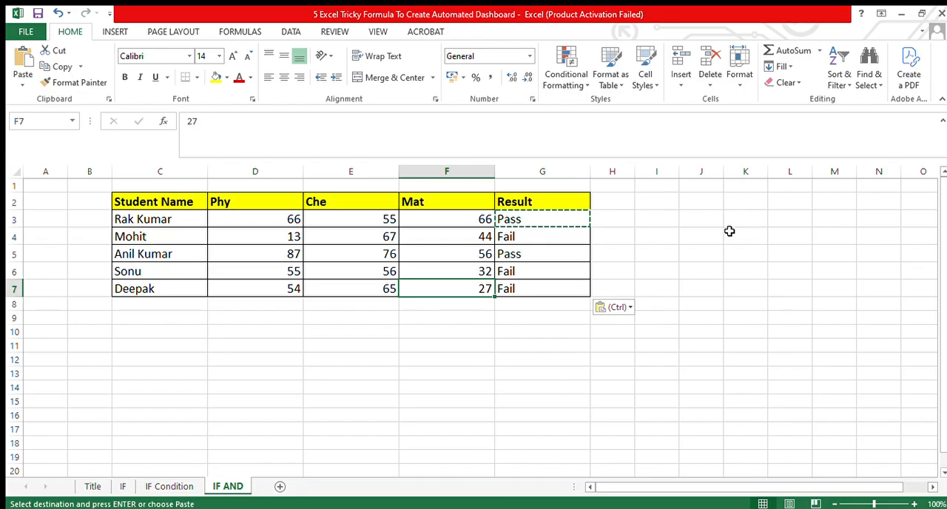
key("Right")
key("Up")
key("Down")
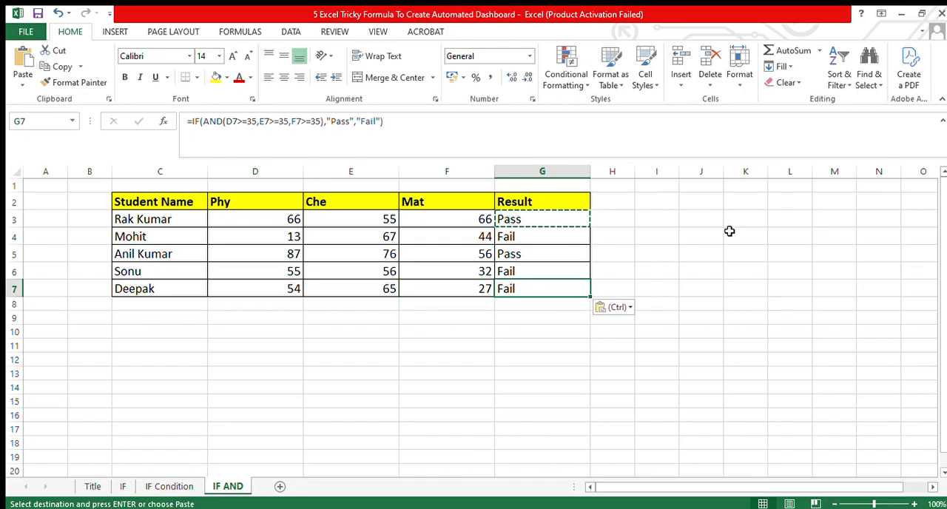